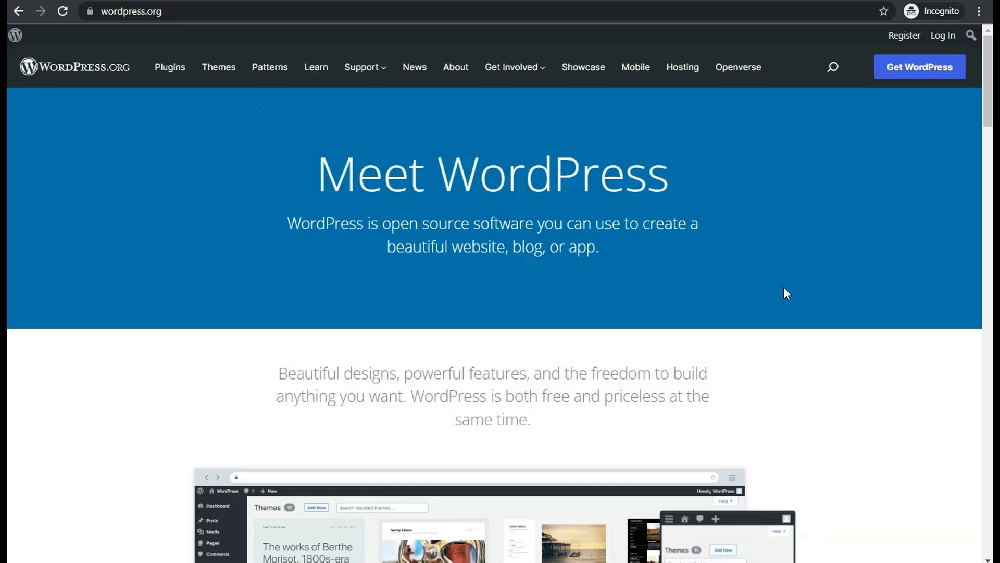
Step: Scroll the wordpress.org home page to Get Started with WordPress and choose Get WordPress
scroll(780, 237, "down", 15)
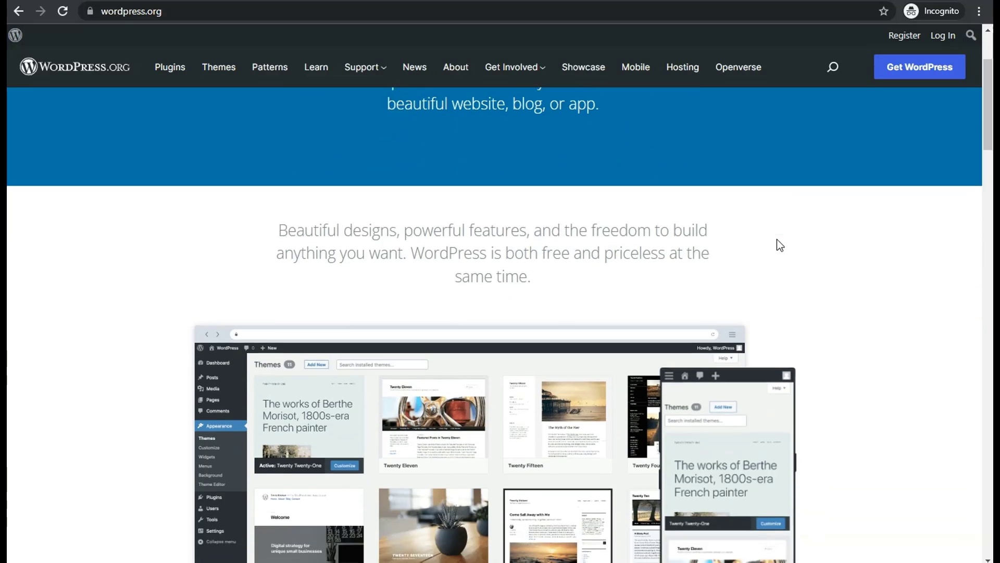
scroll(776, 242, "down", 20)
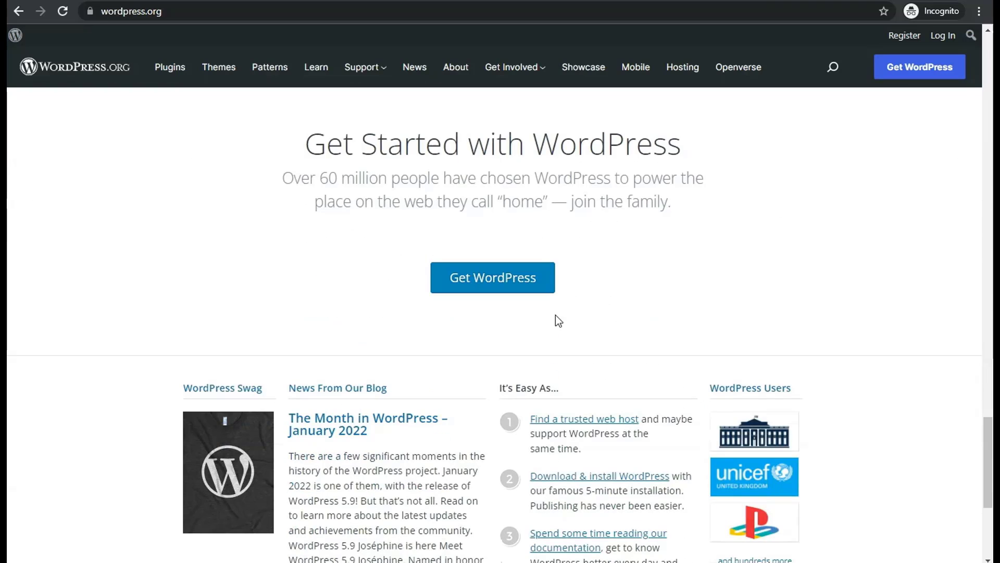
left_click(484, 280)
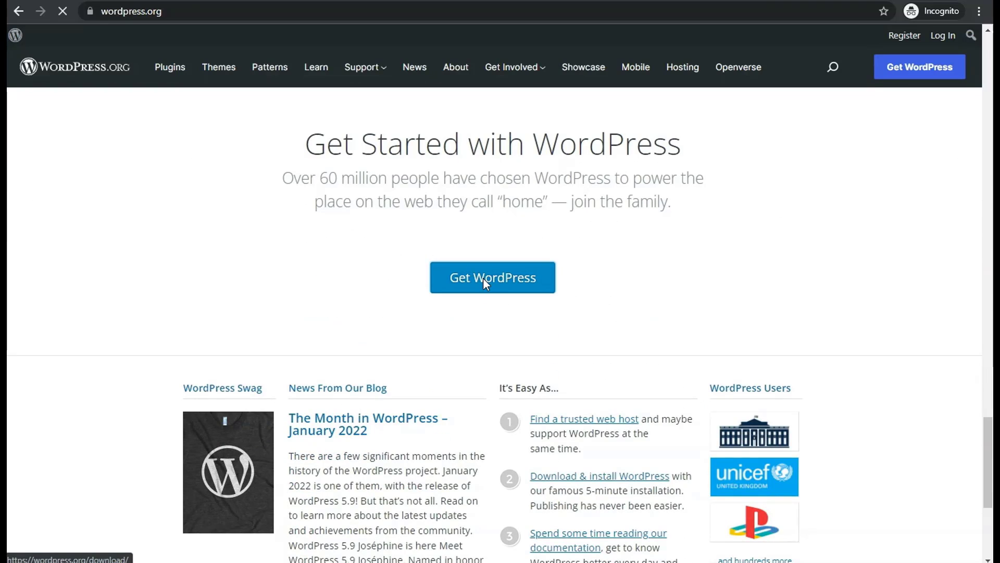
Step: Download the WordPress 5.9 zip from the 'Priceless, and also free' section
scroll(717, 386, "down", 5)
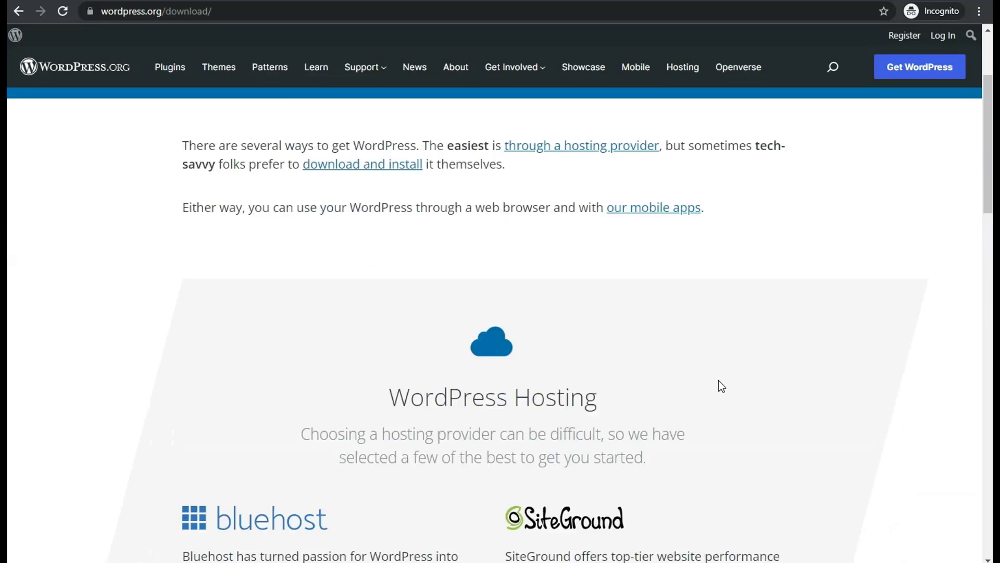
scroll(722, 385, "down", 5)
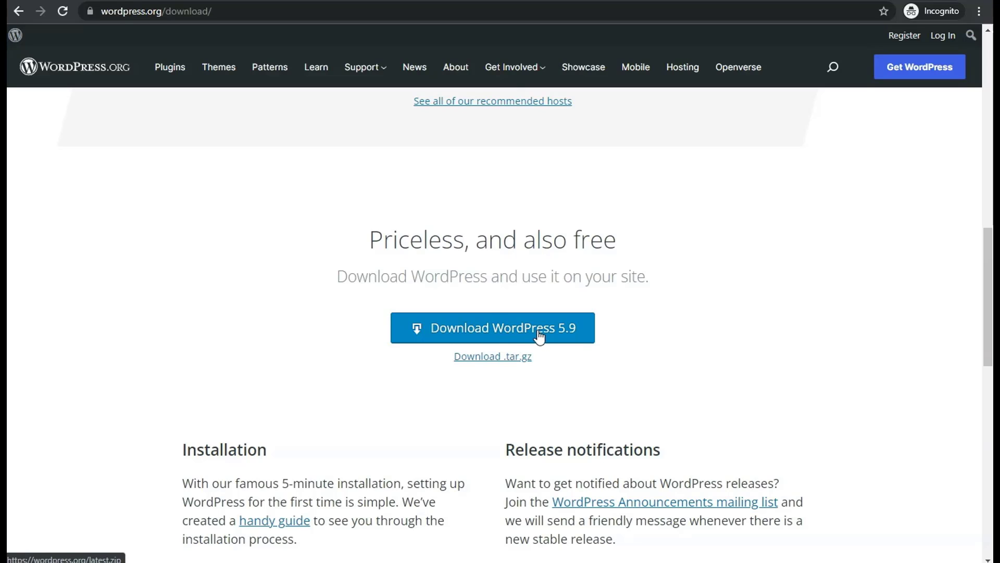
left_click(494, 328)
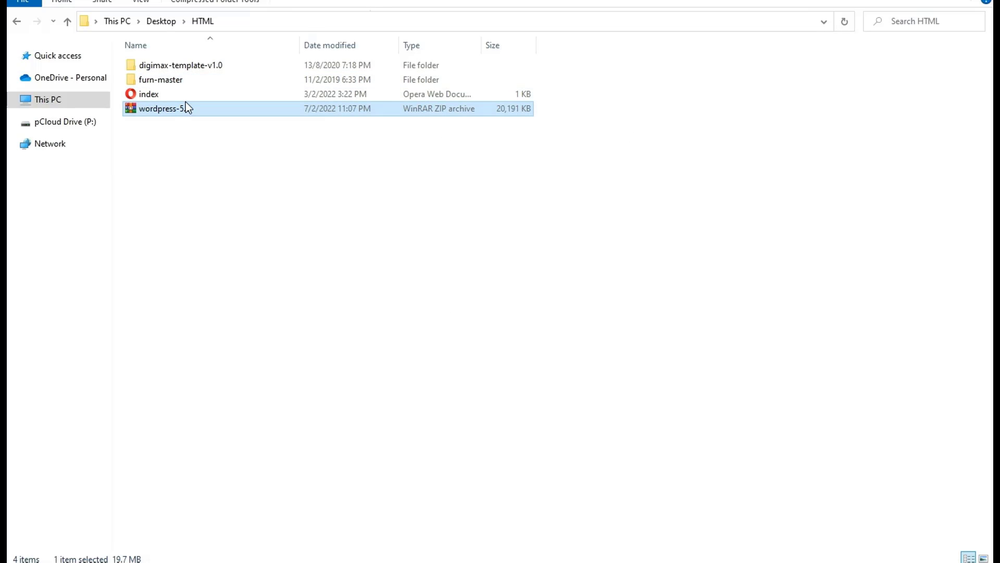
Step: Extract wordpress-5.9.zip to wordpress-5.9, open its inner wordpress folder, and bring up FileZilla
left_click(176, 115)
right_click(174, 112)
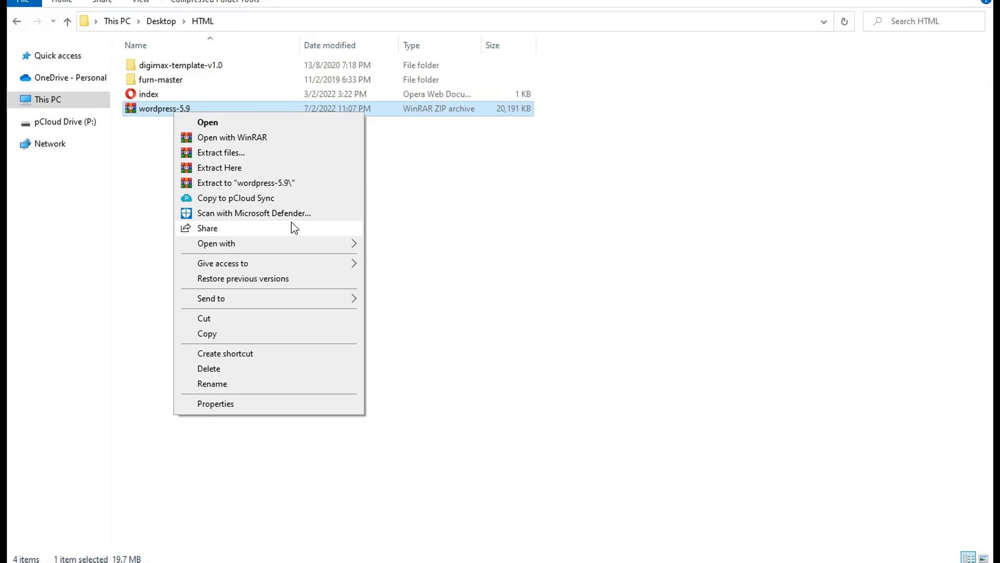
left_click(280, 183)
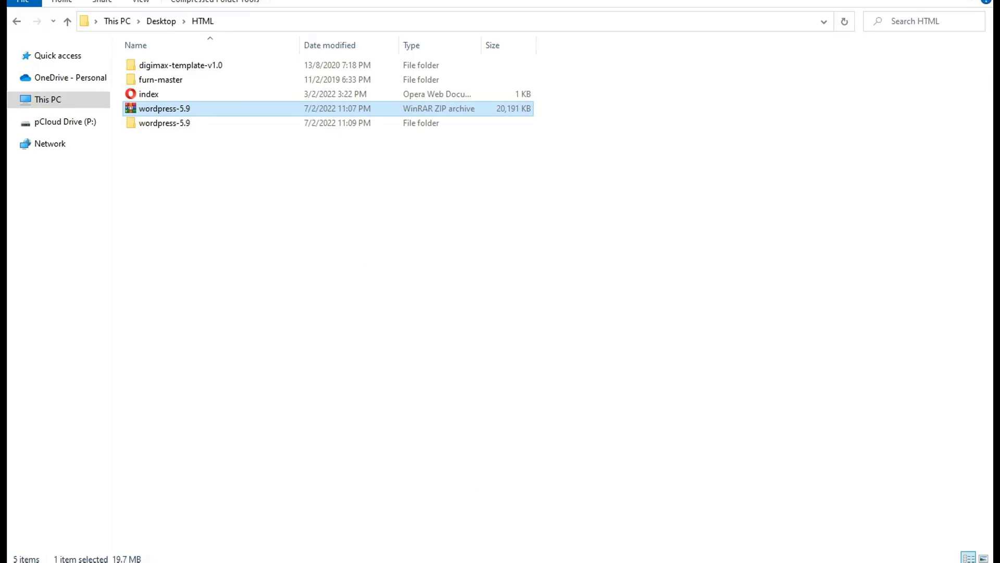
double_click(179, 127)
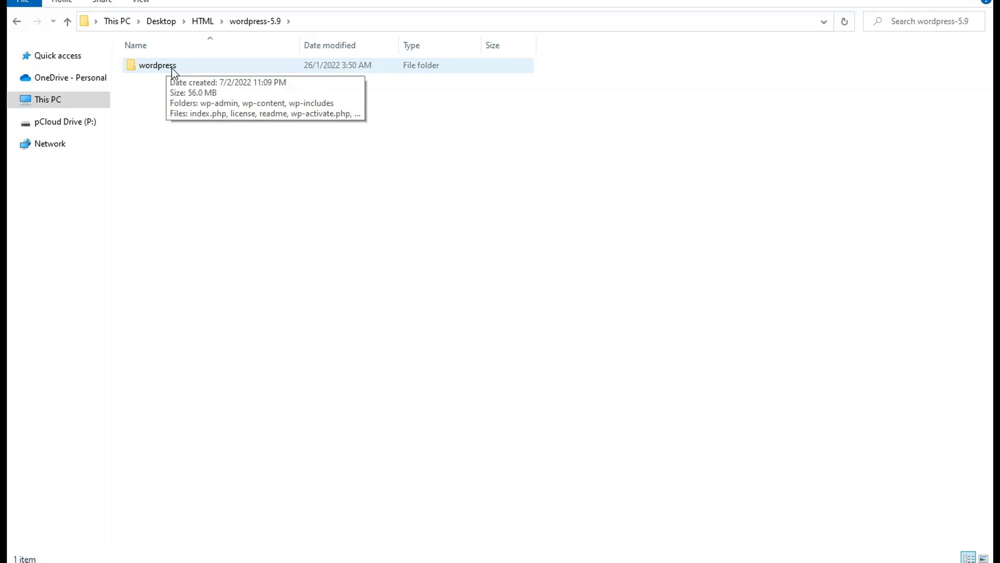
double_click(167, 67)
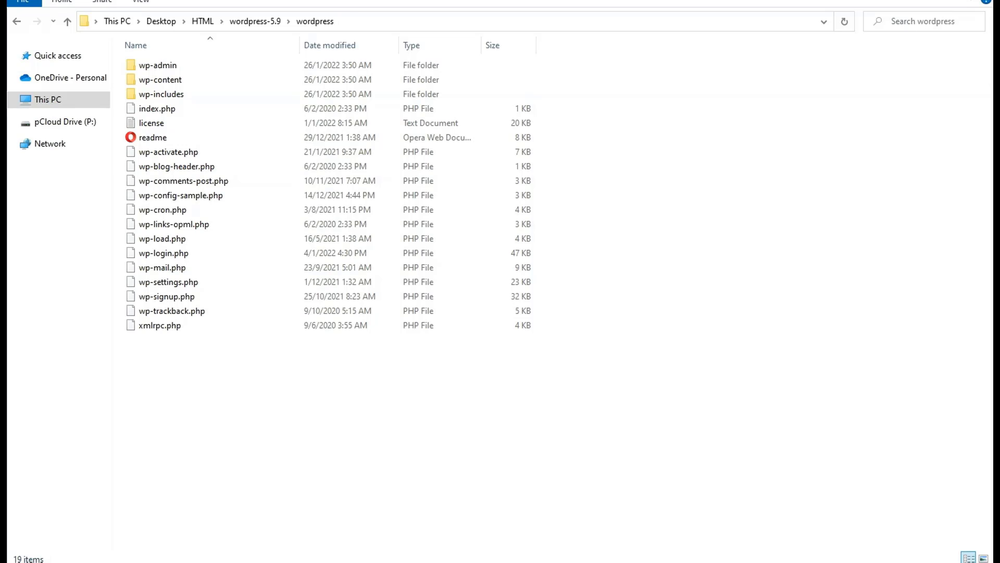
left_click(469, 562)
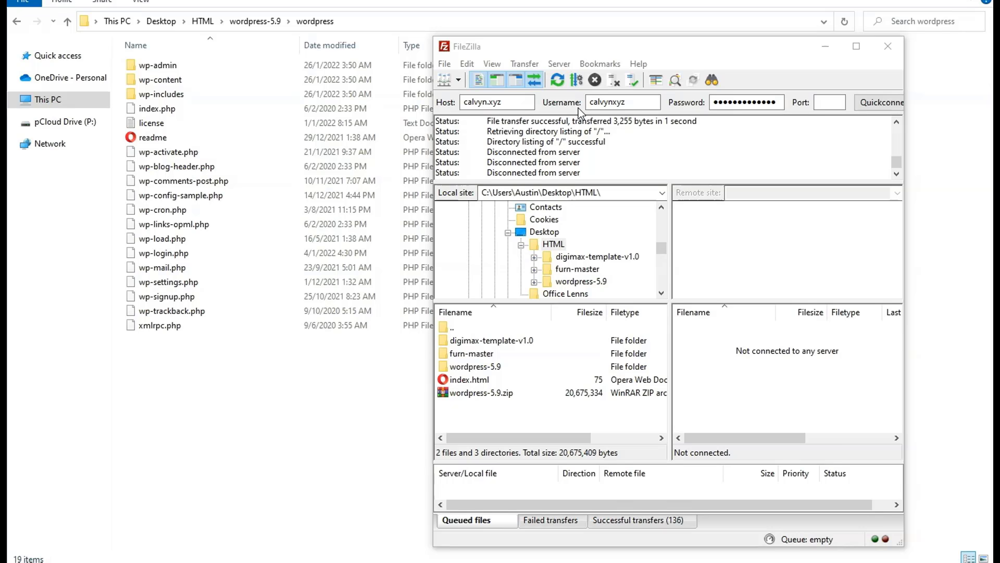
Step: Quickconnect to the calvyn.xyz server on port 21
left_click(829, 102)
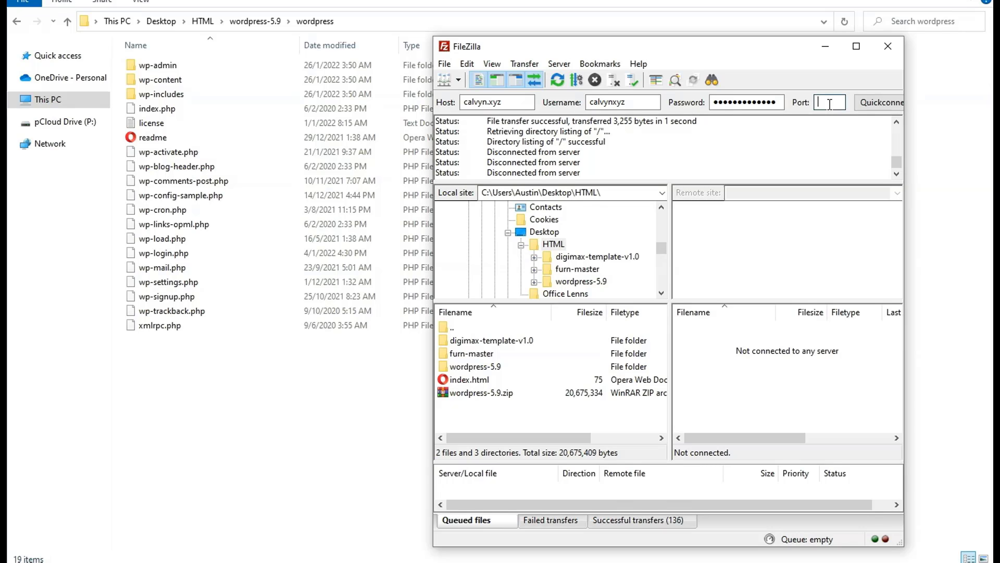
type("21")
left_click(870, 99)
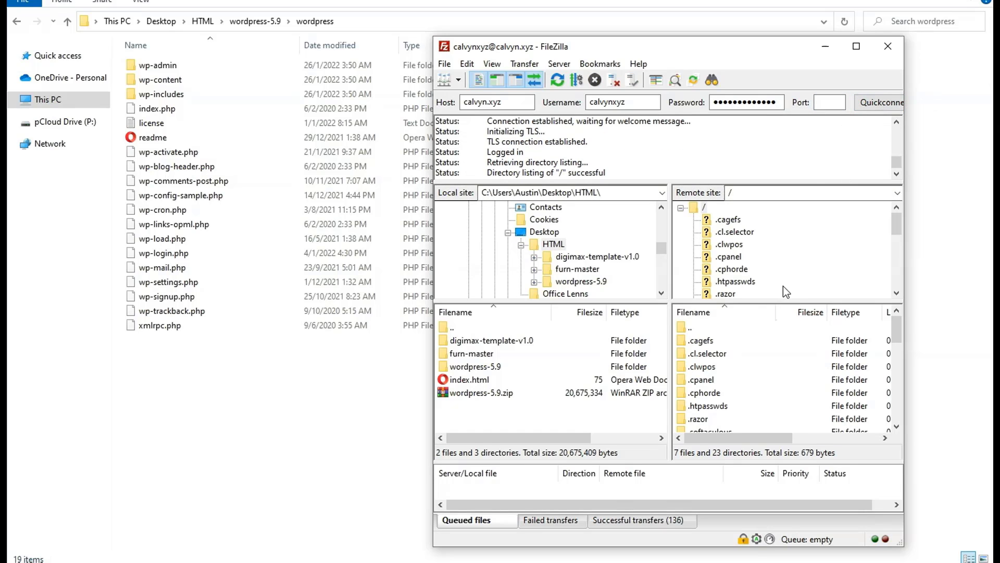
scroll(761, 250, "down", 5)
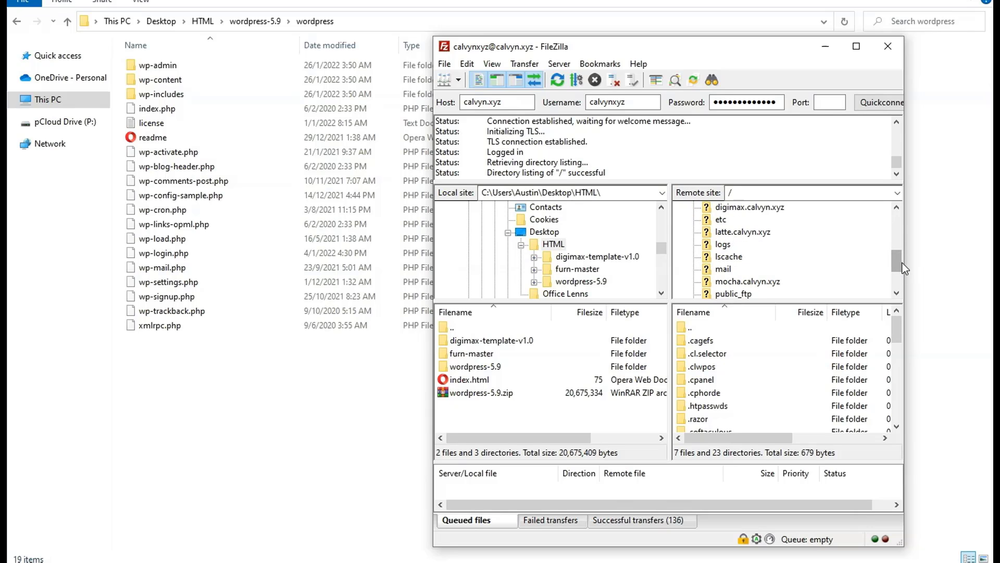
left_click_drag(896, 261, 896, 264)
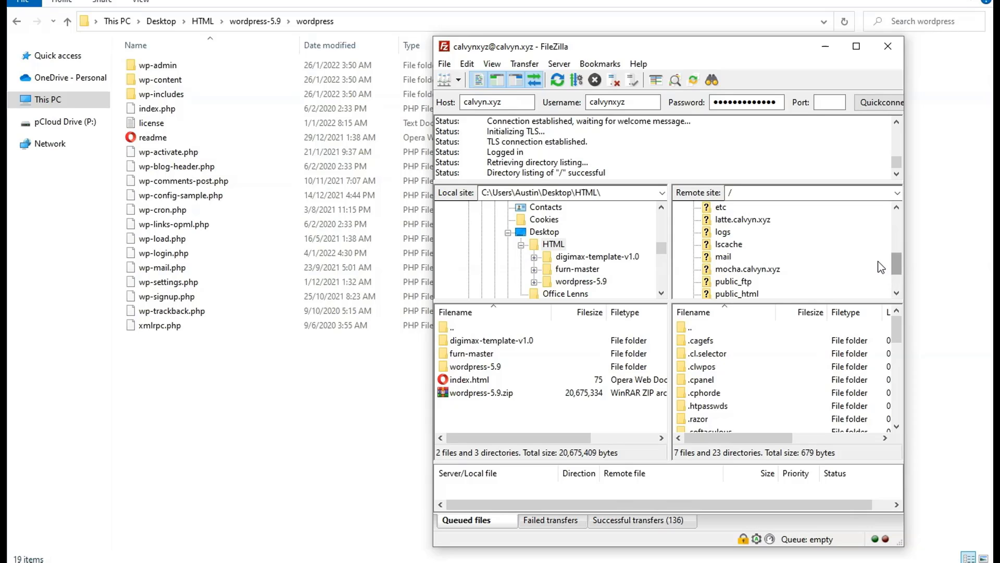
Step: Browse the remote mocha, latte and digimax.calvyn.xyz folders in the Remote site tree
left_click(773, 269)
scroll(753, 255, "up", 1)
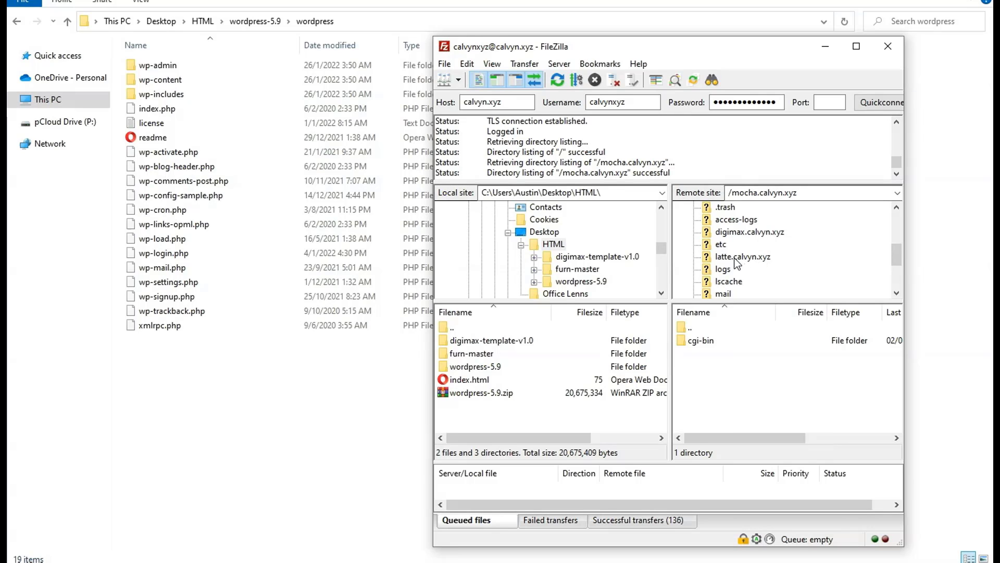
left_click(755, 260)
scroll(767, 261, "down", 1)
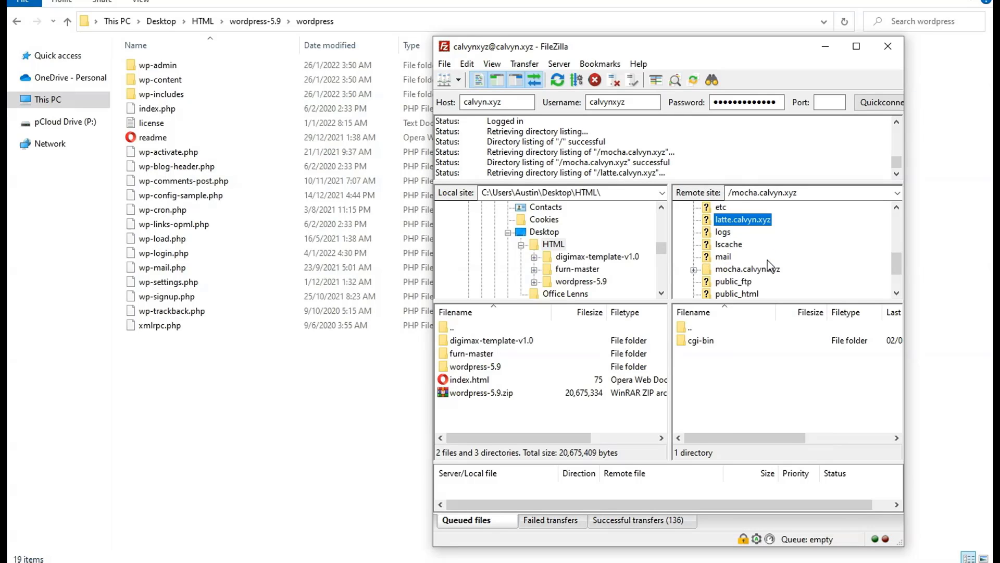
left_click(746, 269)
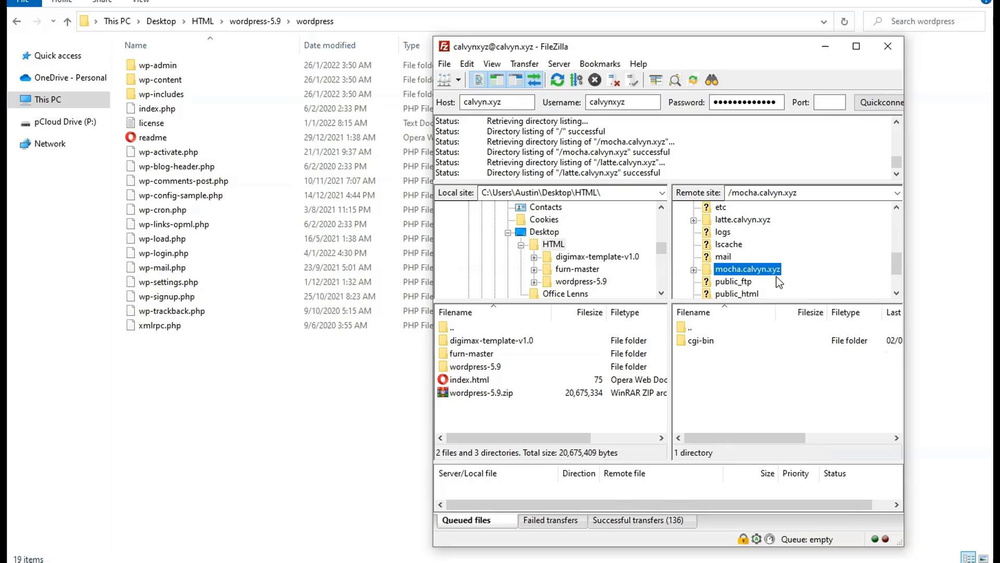
scroll(776, 276, "up", 2)
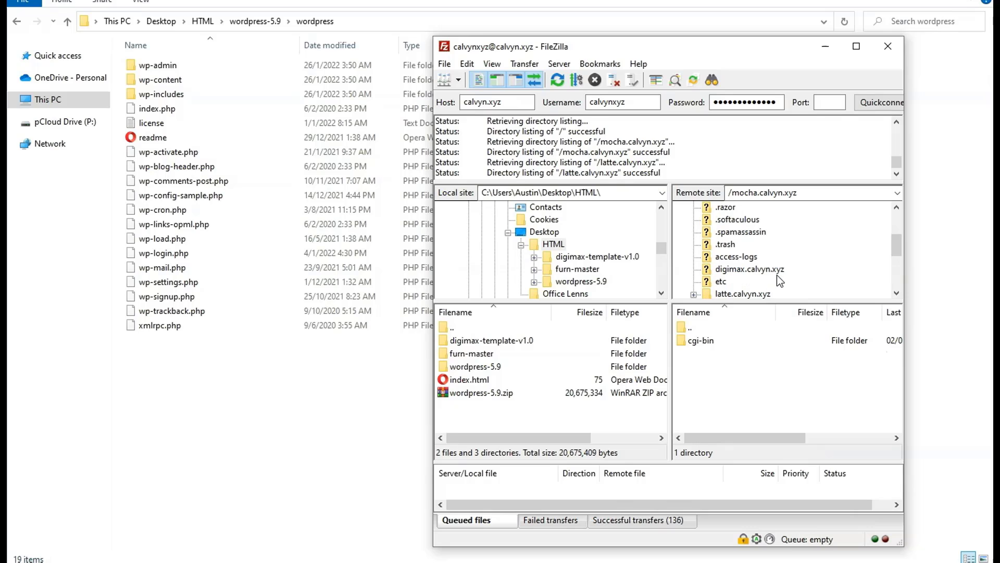
left_click(738, 270)
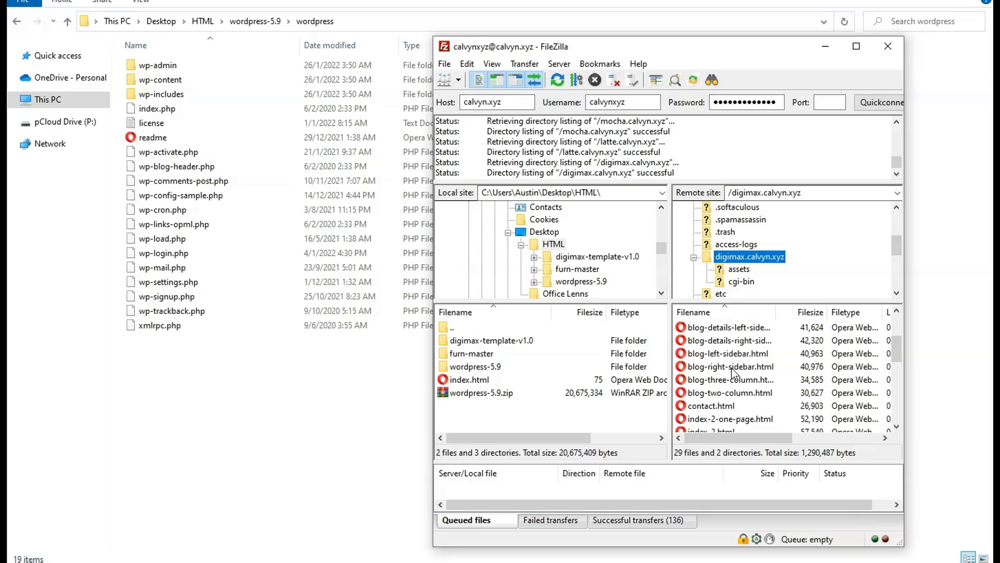
scroll(735, 373, "down", 5)
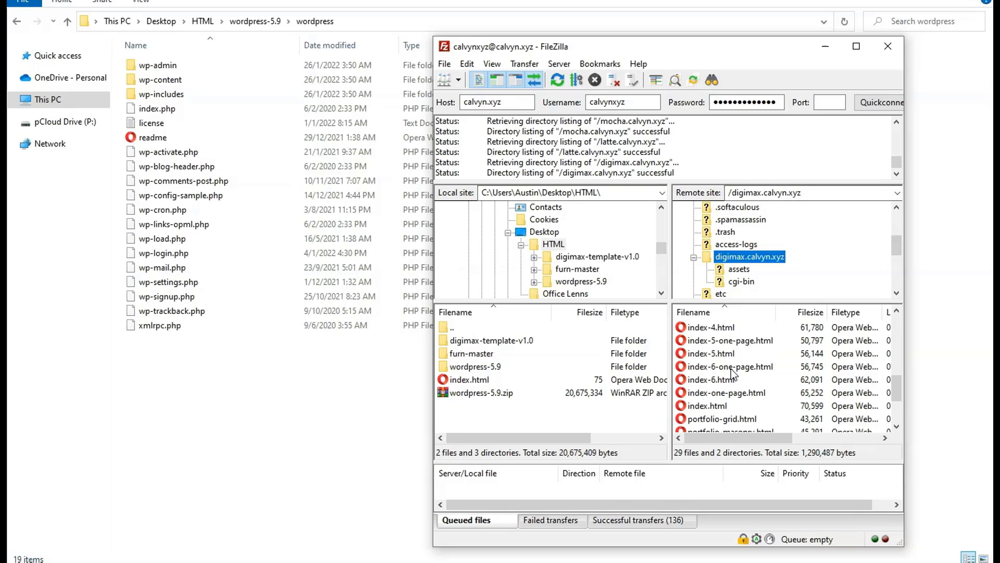
scroll(735, 376, "up", 5)
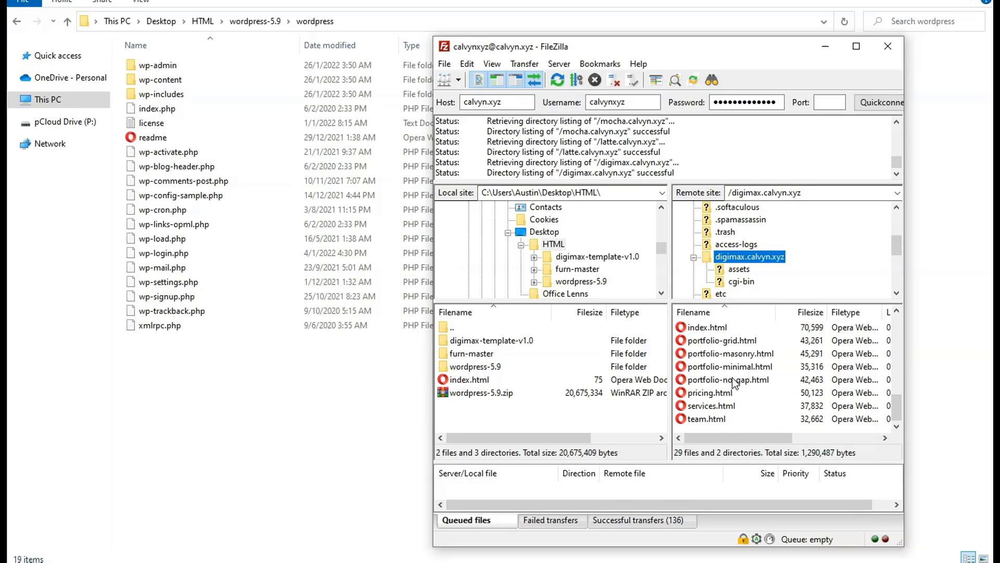
scroll(734, 275, "down", 2)
scroll(735, 275, "down", 1)
Step: Open /public_html on the server and delete the 36,102-byte index.html
left_click(735, 270)
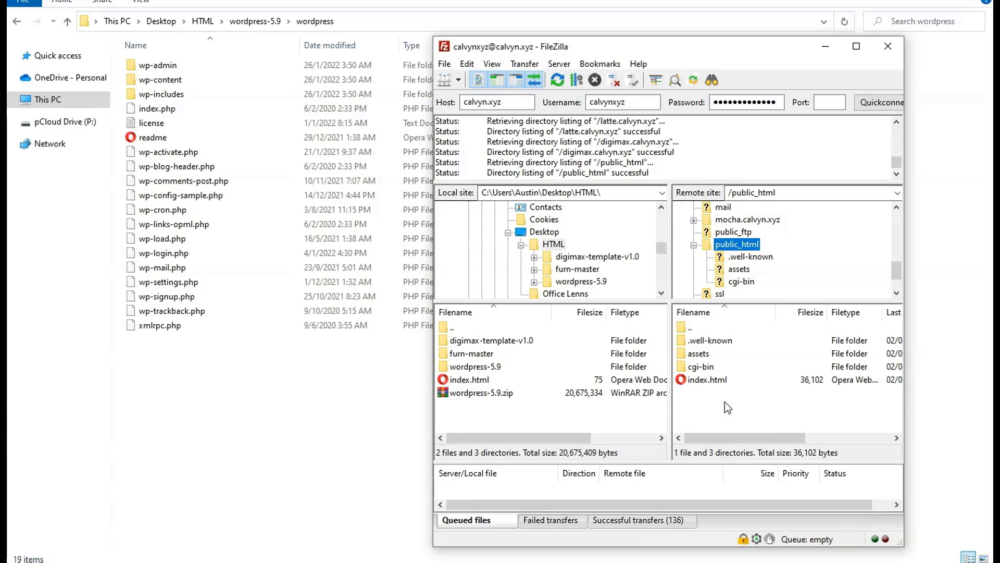
left_click(702, 381)
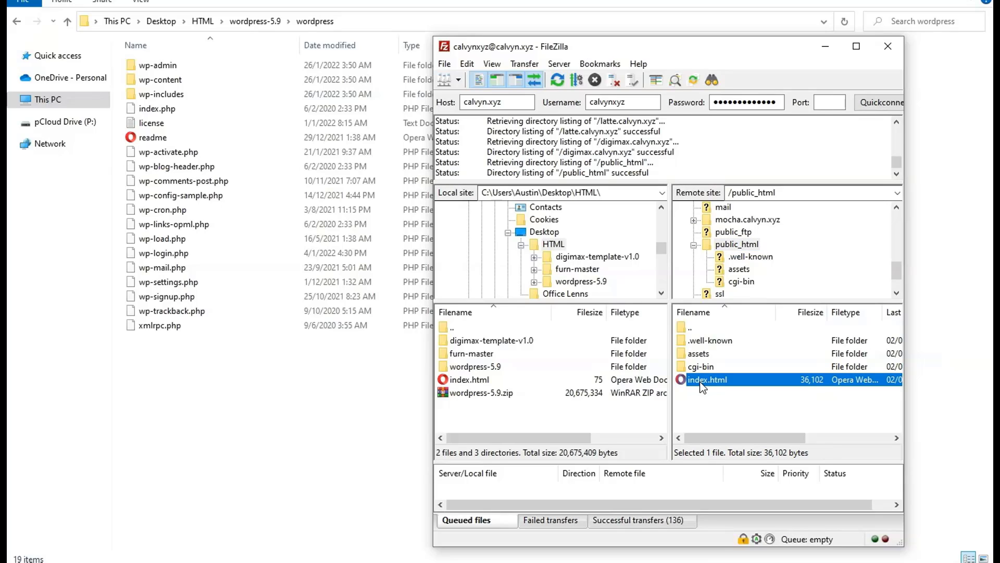
key("Delete")
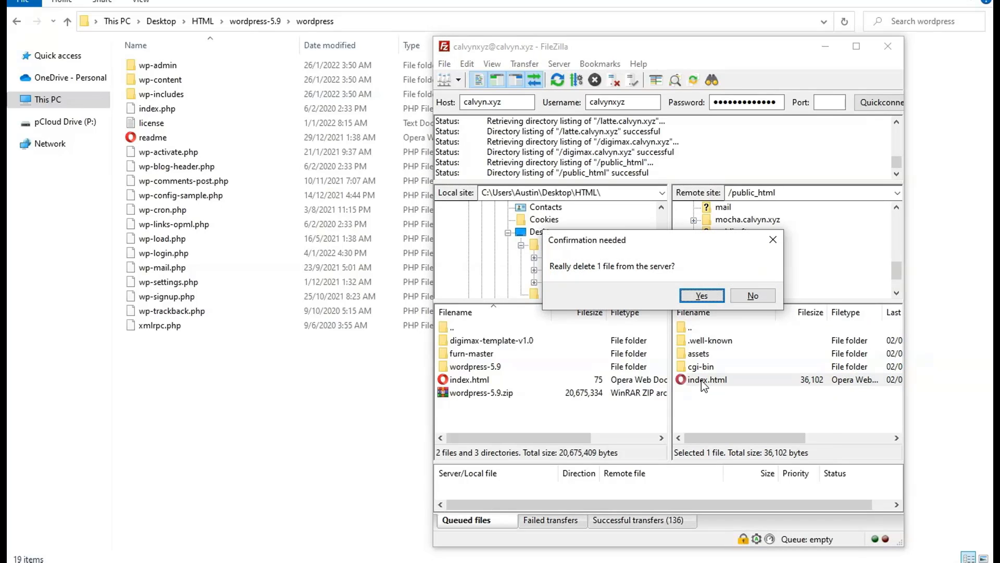
left_click(702, 296)
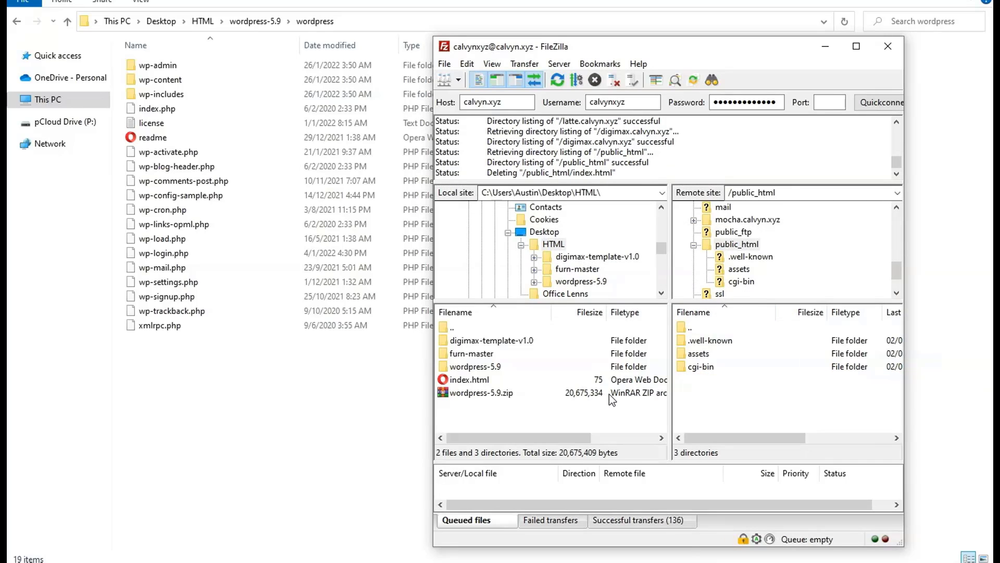
Step: Select all 16 files and 3 folders in the local wordpress folder and drag them into /public_html
double_click(479, 367)
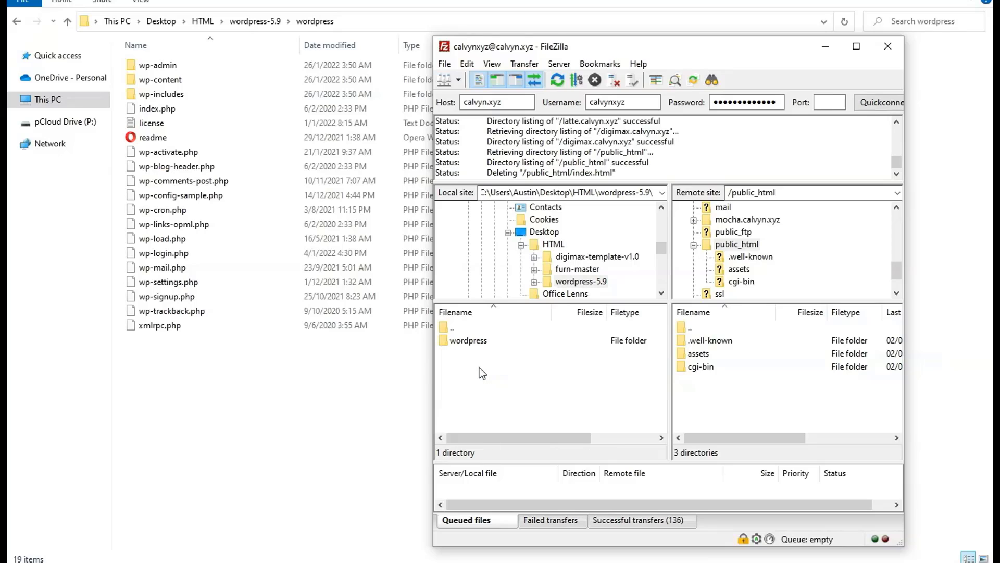
double_click(471, 342)
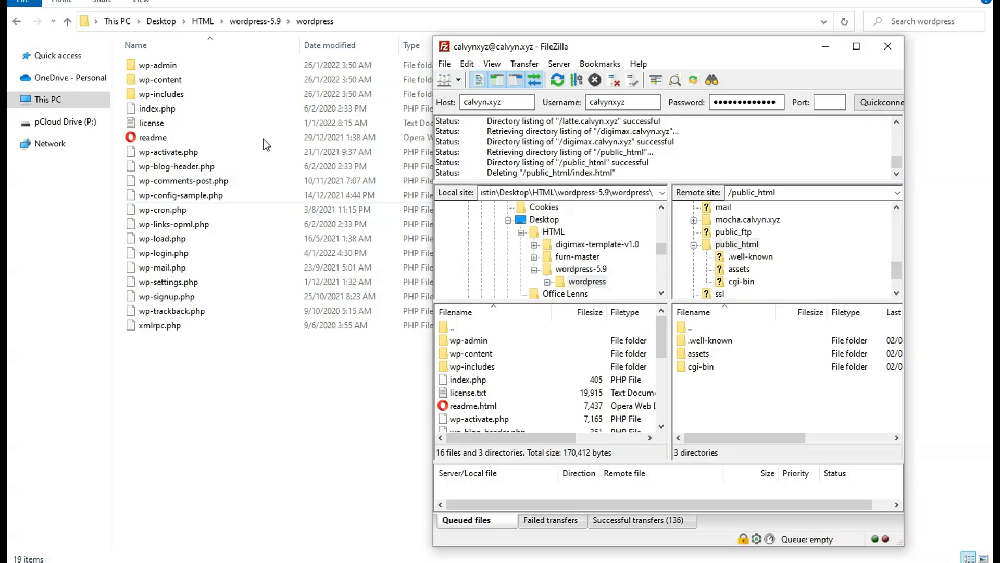
left_click(477, 344)
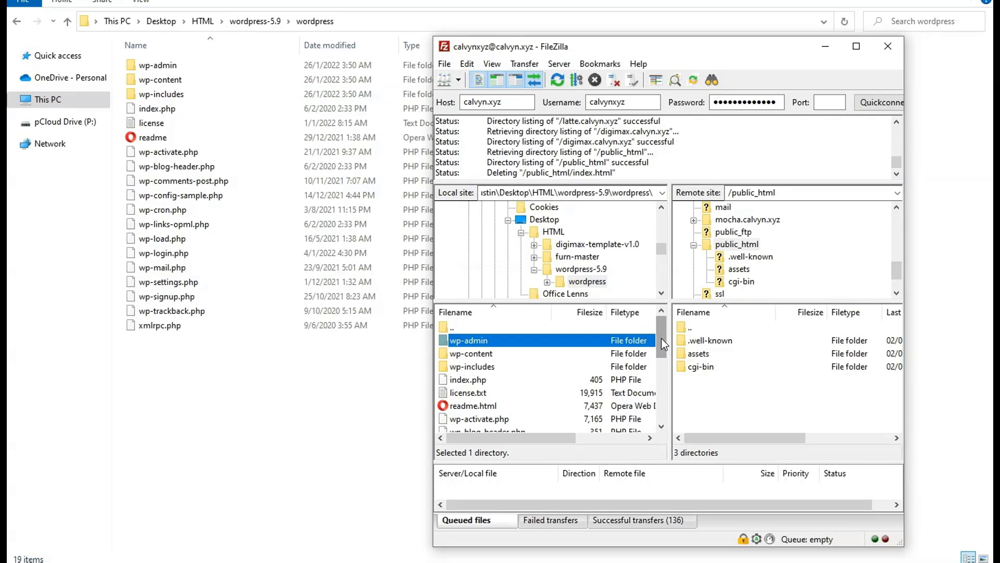
left_click_drag(664, 339, 659, 404)
left_click(480, 419, "shift")
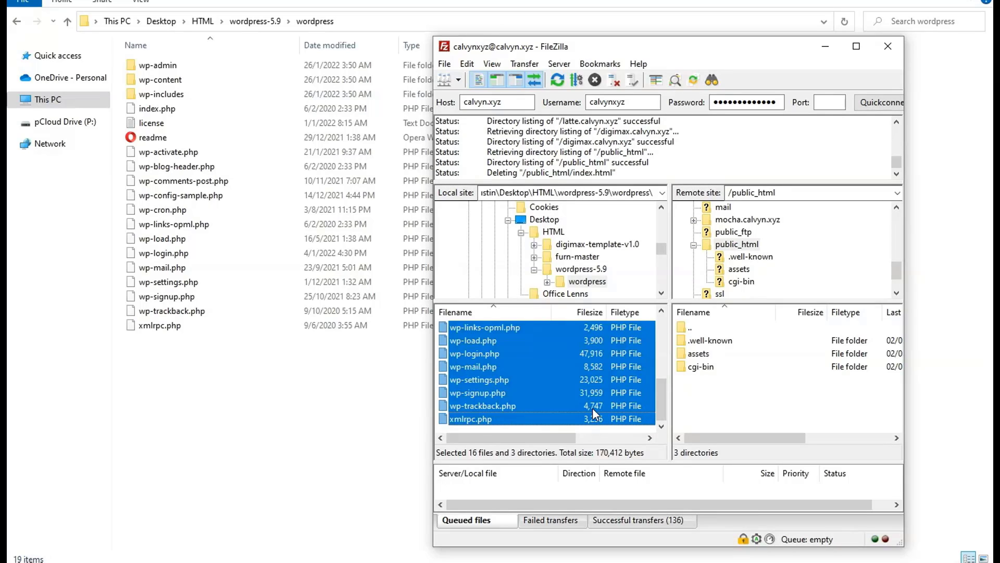
left_click_drag(487, 373, 717, 406)
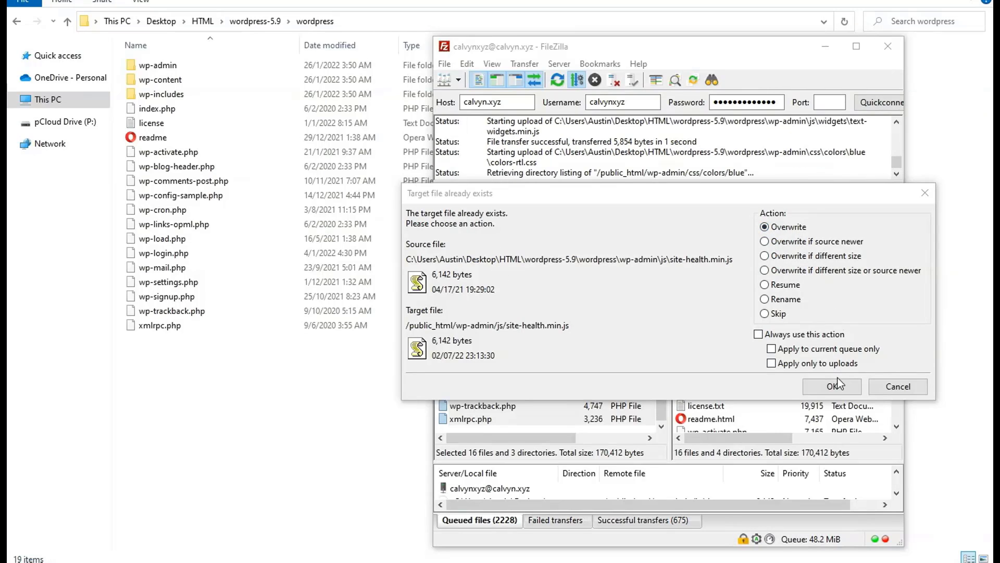
Step: Overwrite existing target files, using Always use this action for the whole queue
left_click(760, 334)
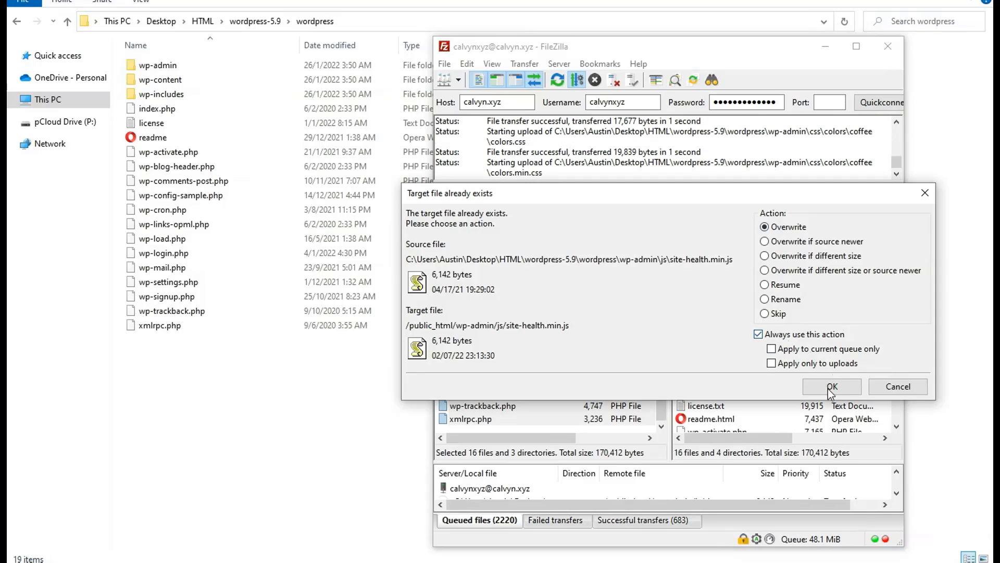
left_click(831, 388)
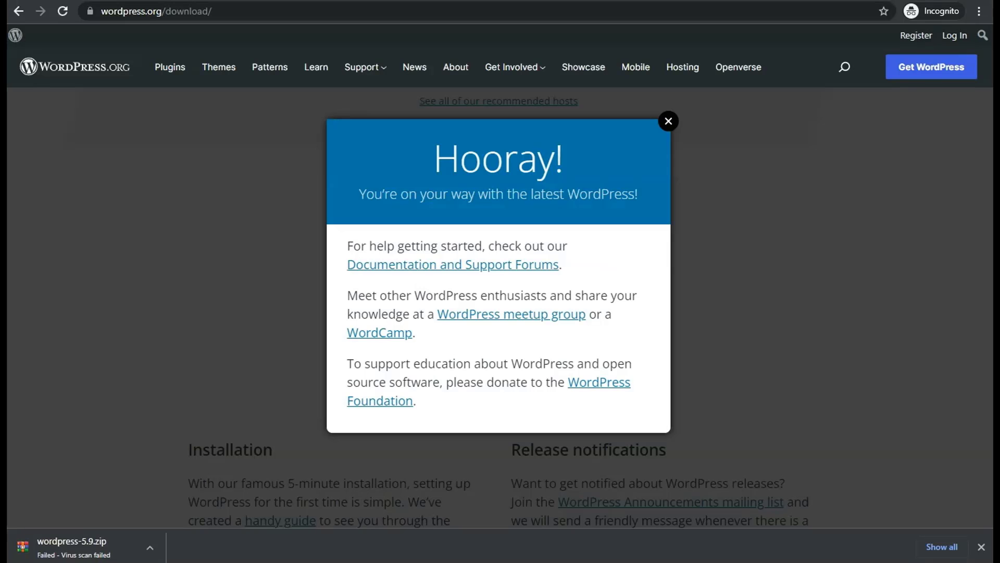
key("ctrl+t")
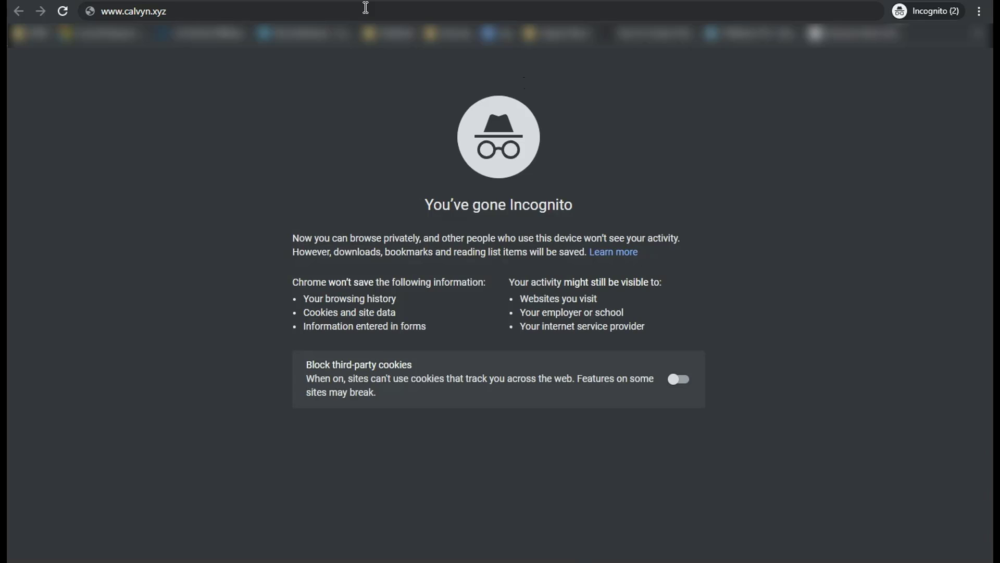
left_click(365, 7)
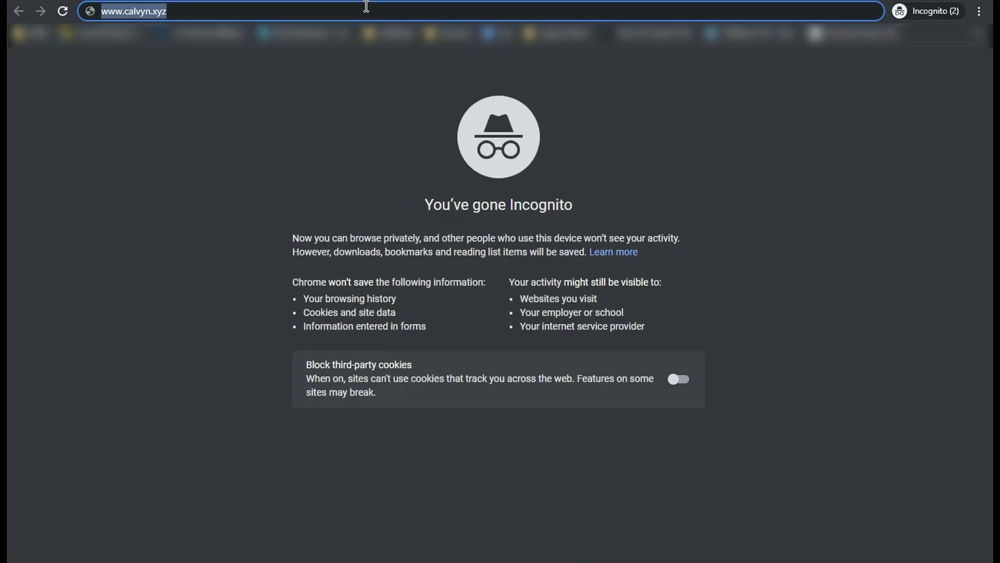
key("Return")
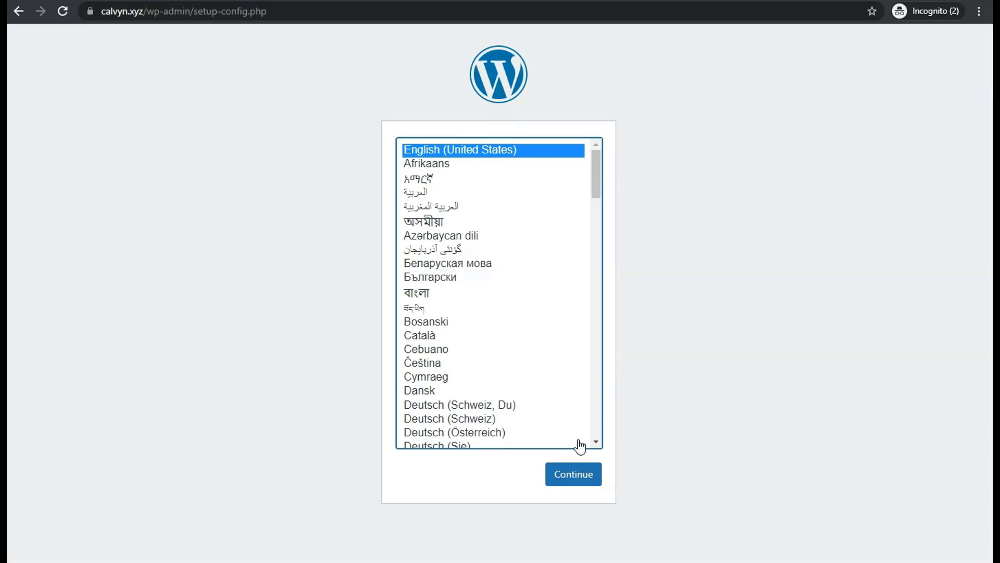
Step: Continue setup in English (United States) and pass the welcome page with Let's go!
left_click(576, 474)
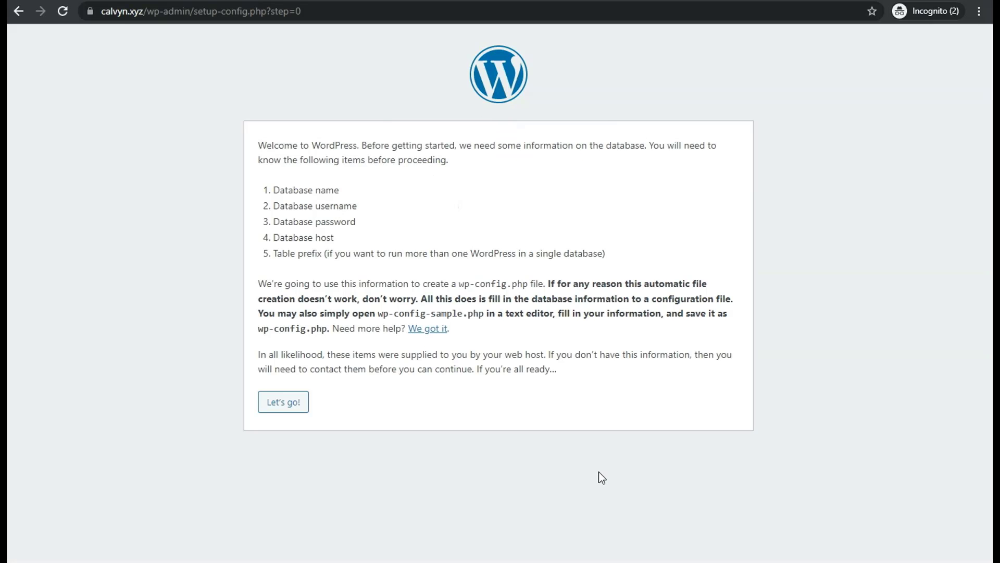
left_click(281, 407)
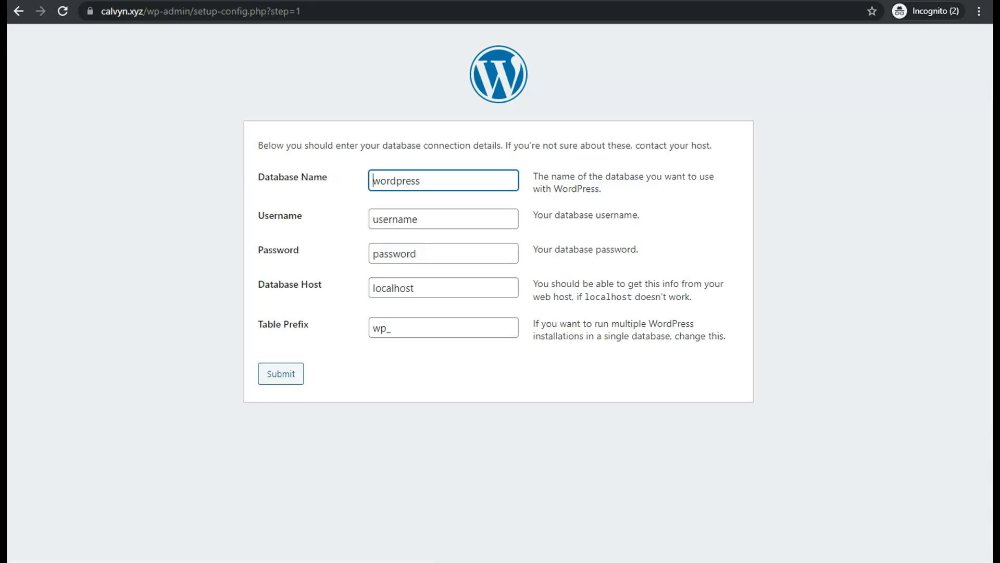
key("alt+Tab")
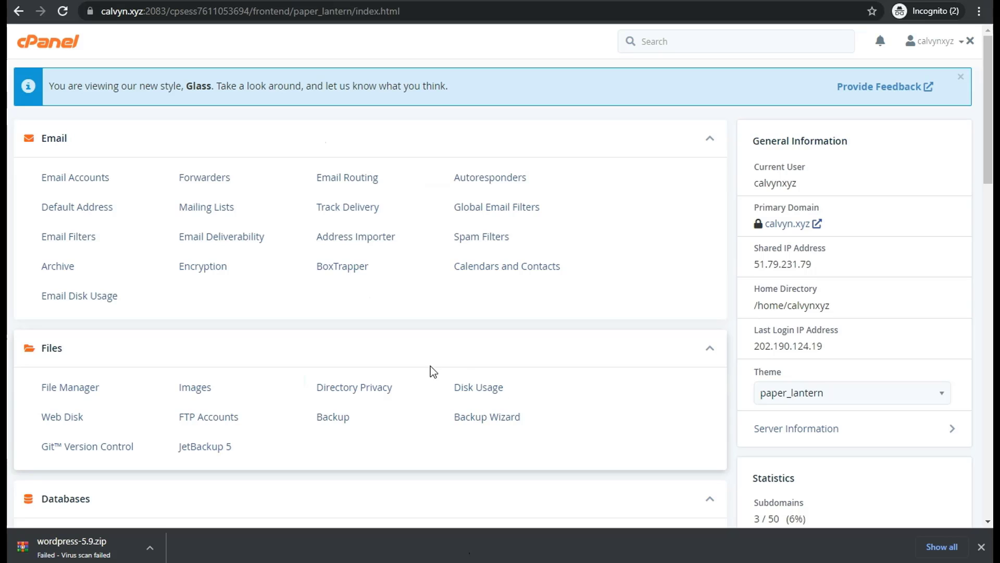
Step: Create a new database named wordpress in cPanel's MySQL Database Wizard
scroll(363, 383, "down", 5)
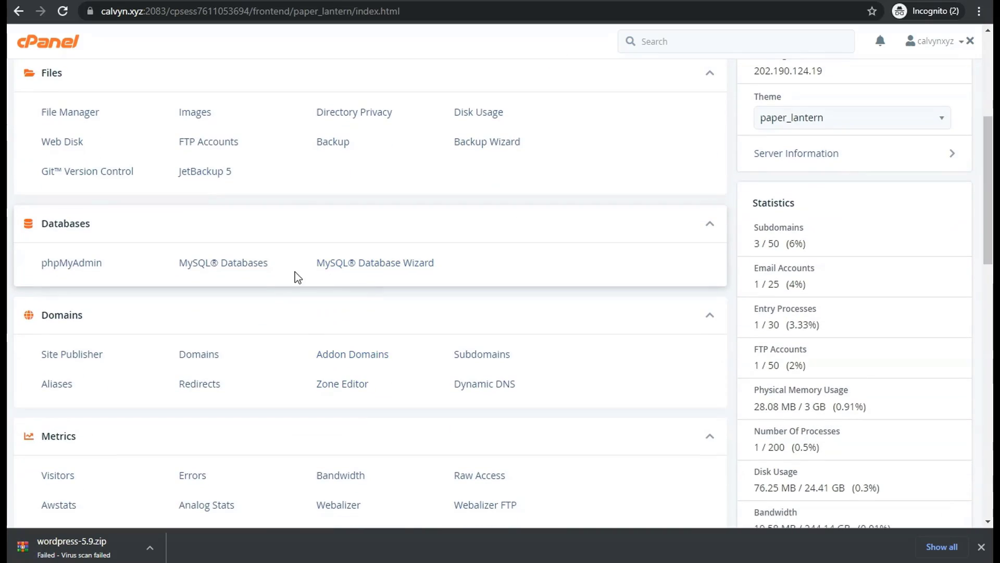
left_click(383, 266)
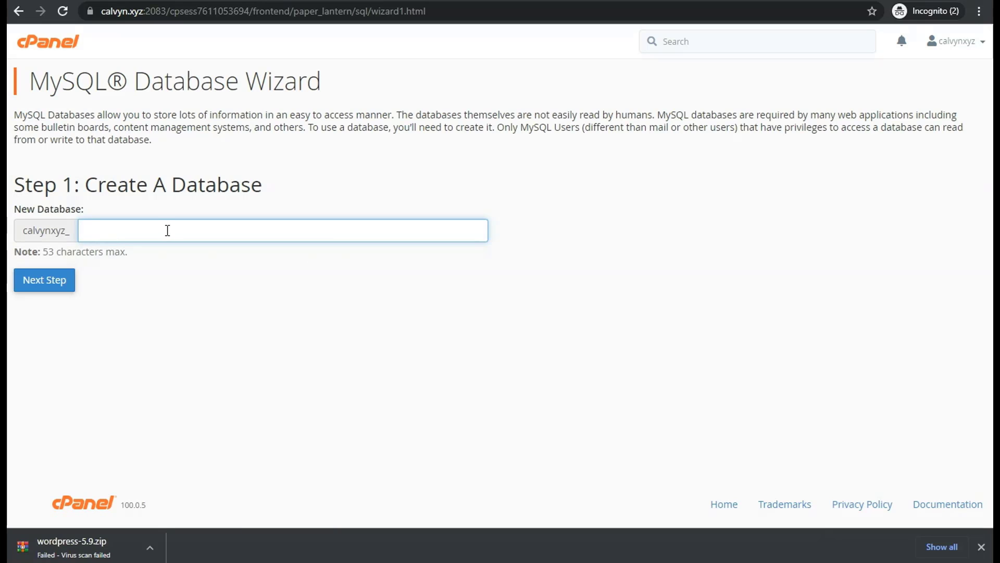
type("wordpress")
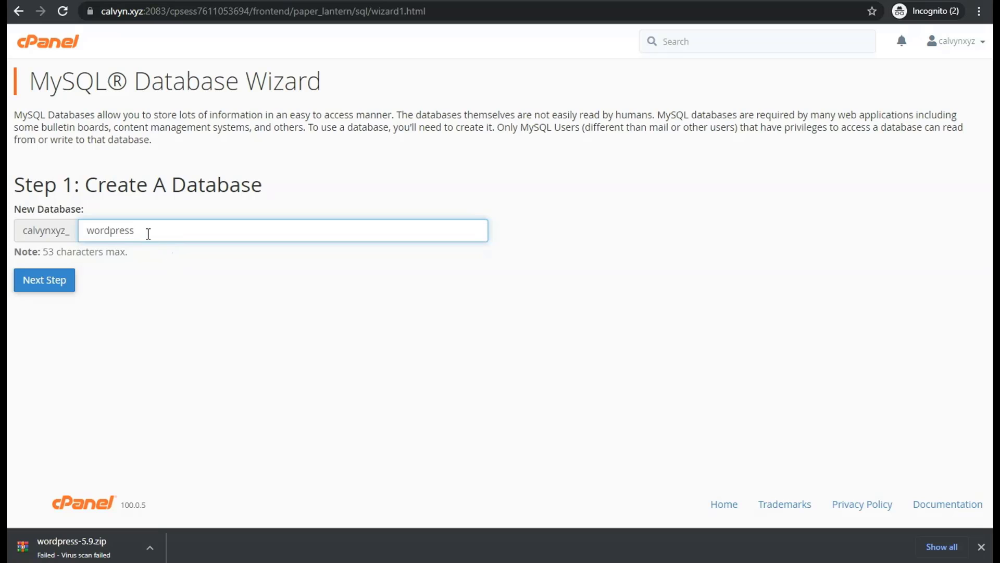
left_click(54, 284)
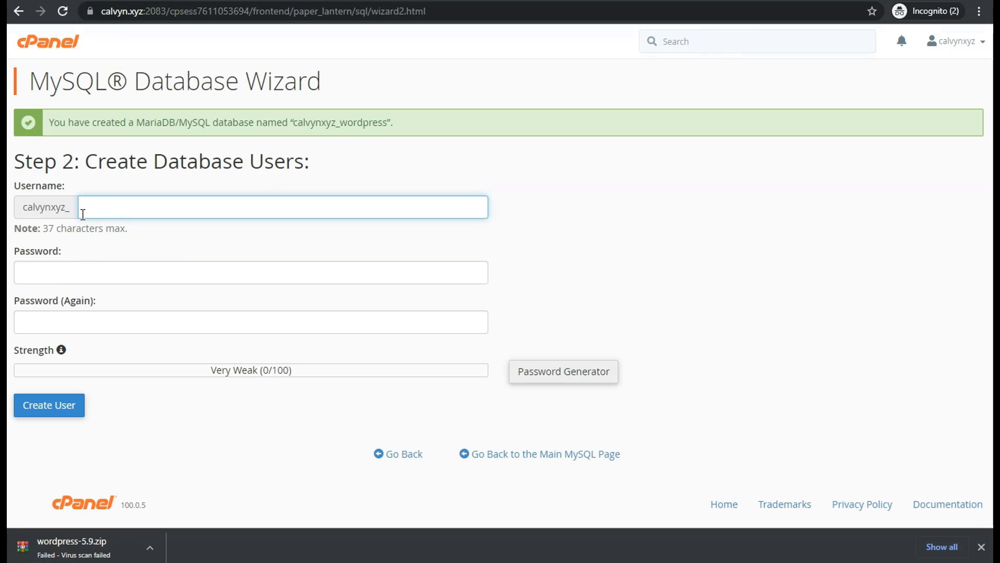
Step: Create the database user 'wordpress' with a strong password
type("wprdpress")
left_click(103, 274)
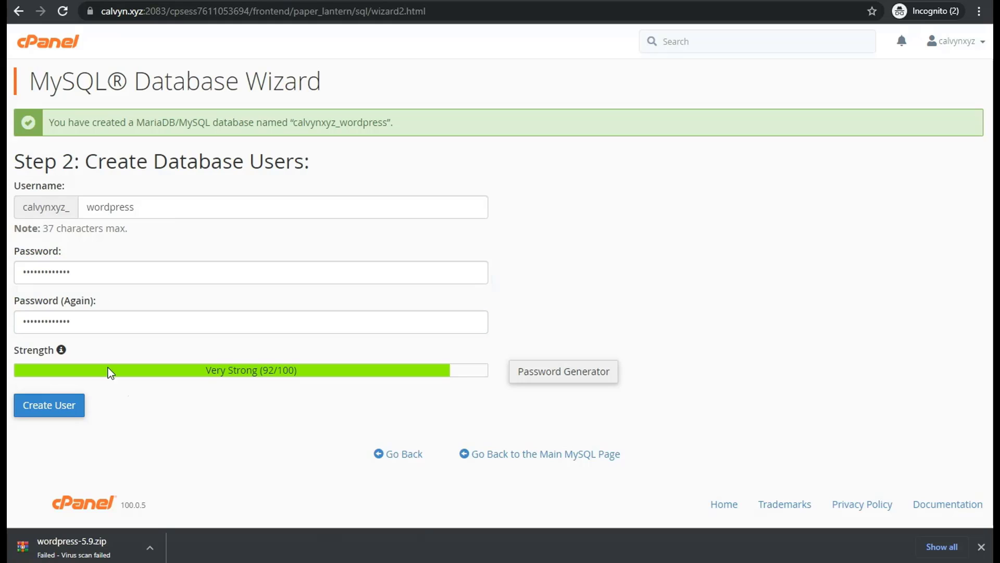
left_click(50, 406)
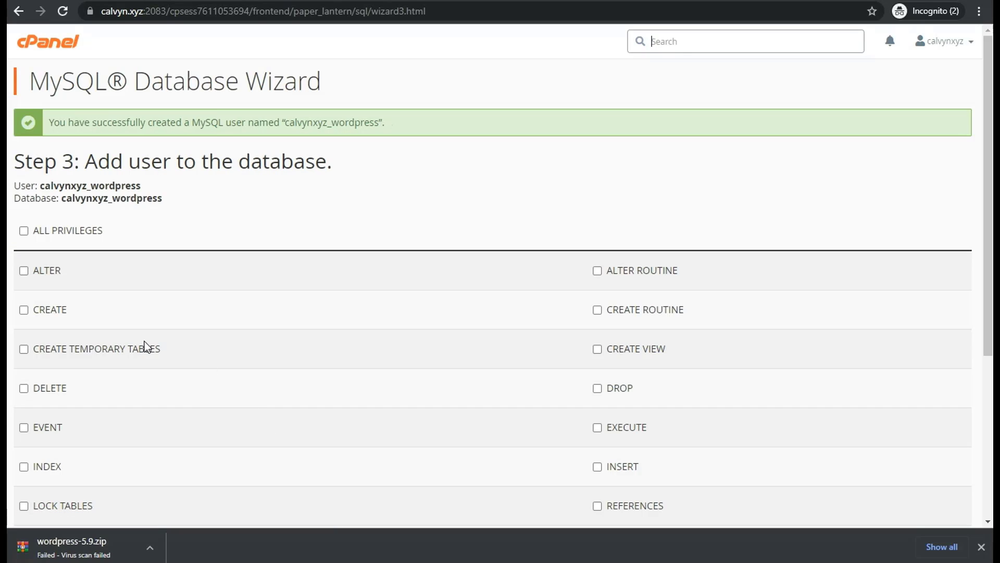
Step: Grant the new user ALL PRIVILEGES on the calvynxyz_wordpress database
left_click(23, 232)
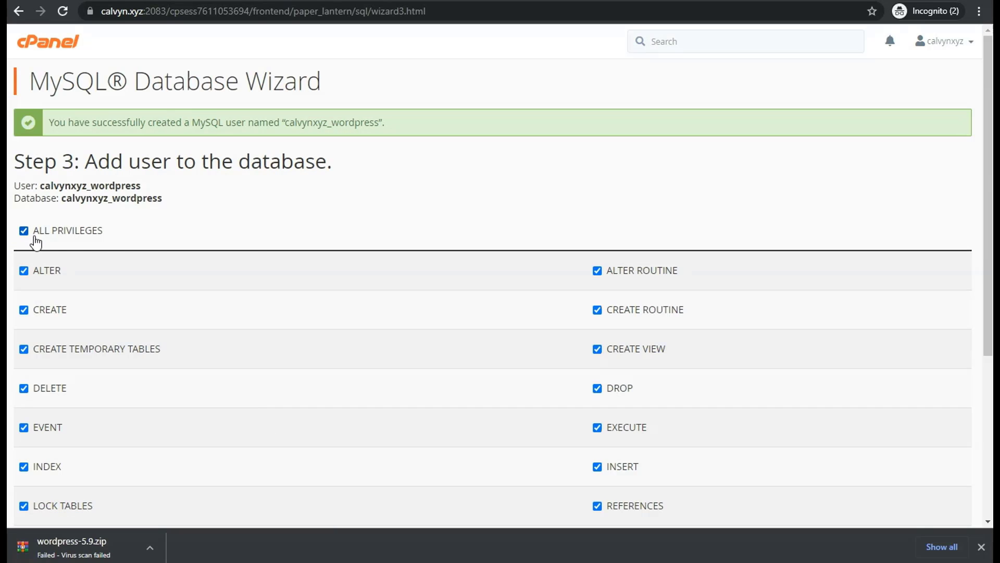
scroll(352, 297, "down", 5)
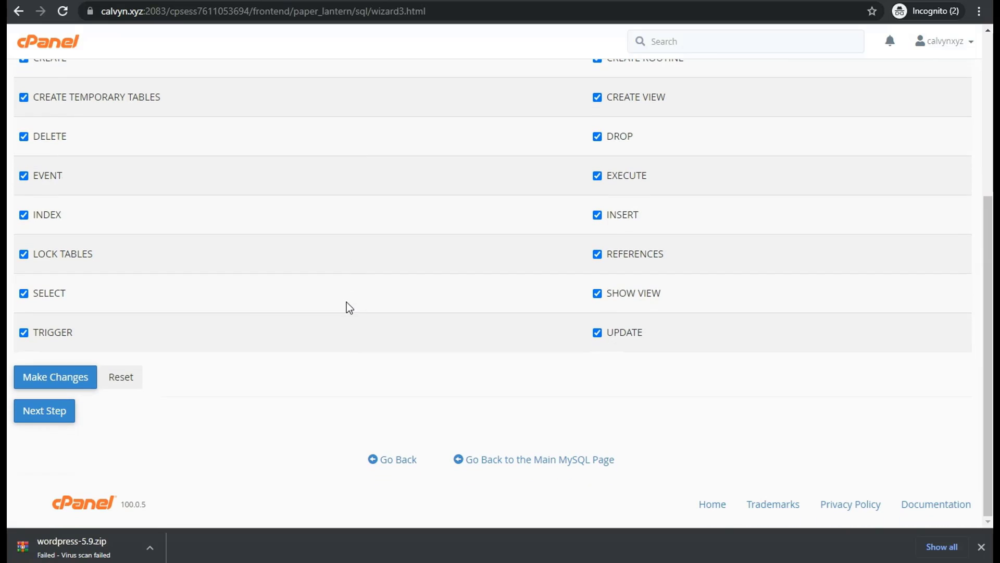
left_click(48, 416)
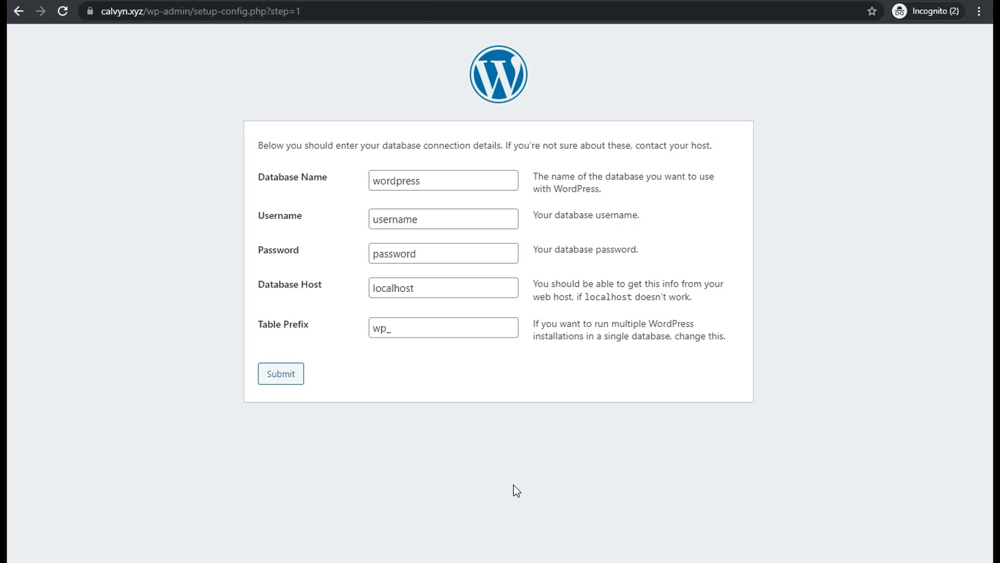
Step: Submit calvynxyz_wordpress as database name and username, plus the pasted database password
double_click(428, 180)
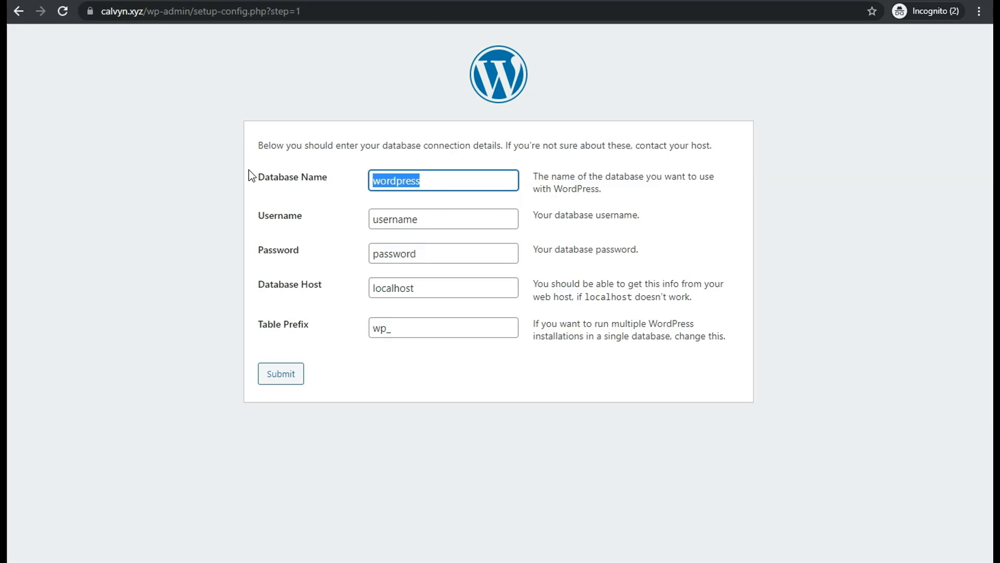
type("calvynxyz_wordpress")
double_click(423, 221)
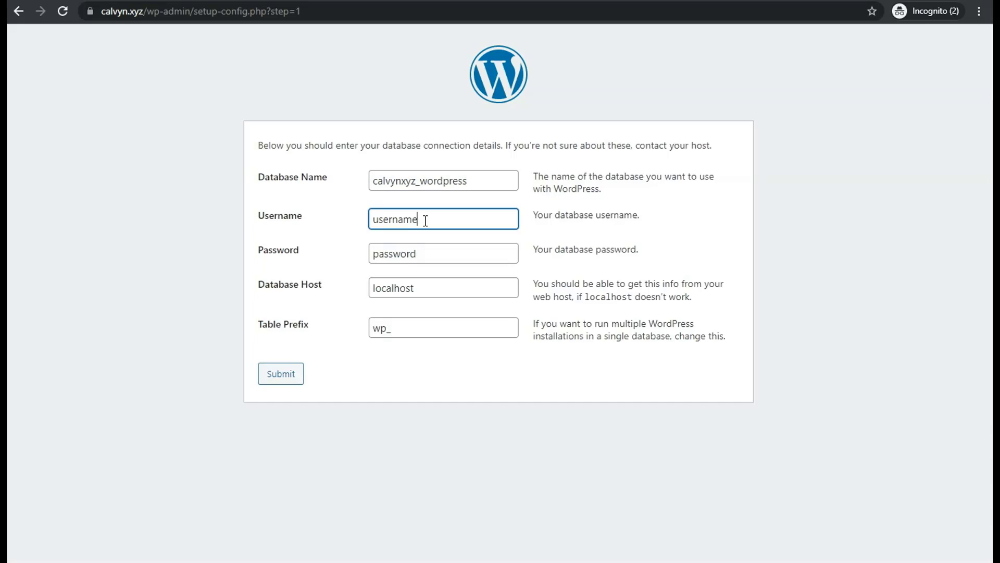
key("ctrl+v")
double_click(424, 255)
key("ctrl+v")
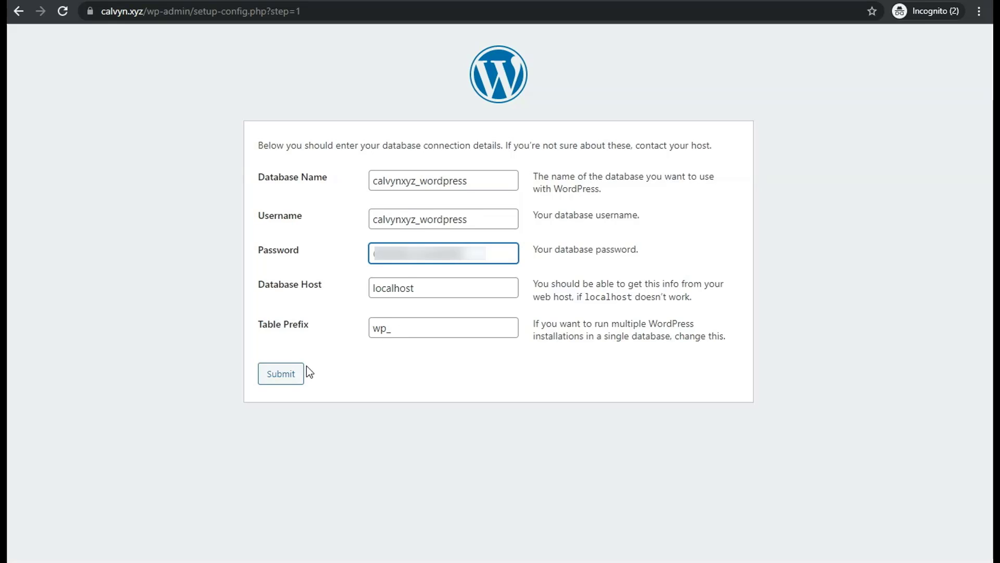
left_click(283, 374)
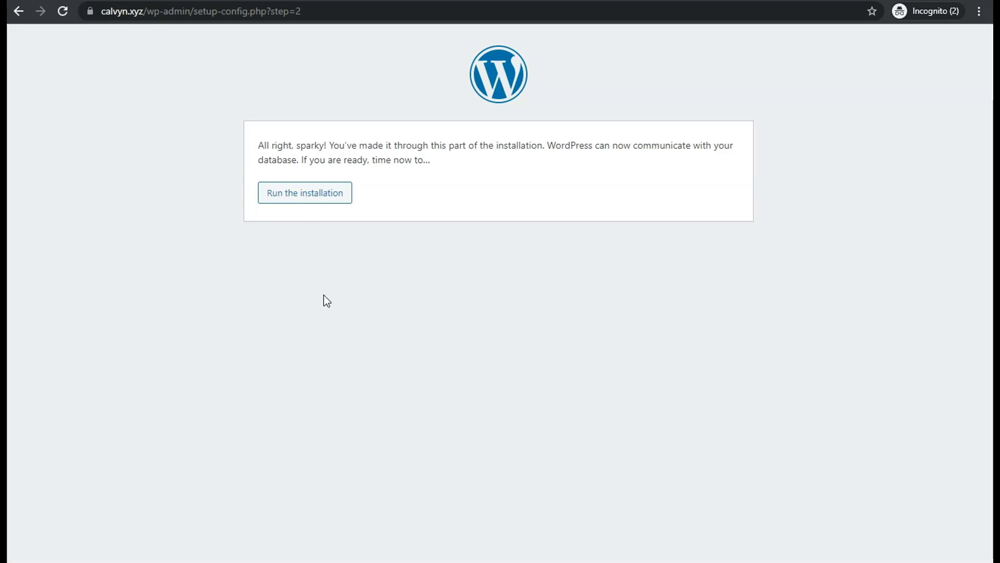
Step: Run the installation and set the site title to 'Calvyn Digital Marketing Agency'
left_click(296, 197)
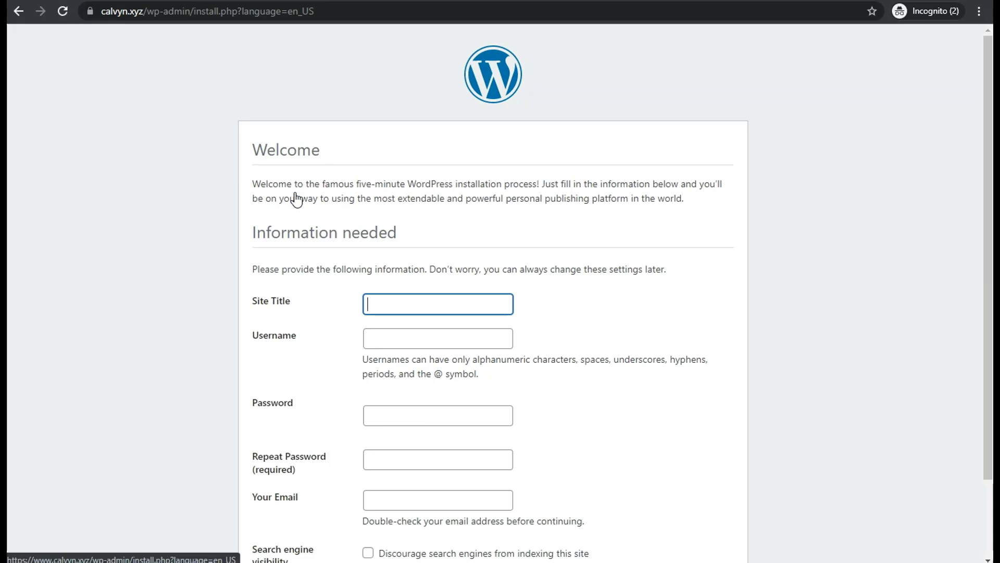
left_click(407, 306)
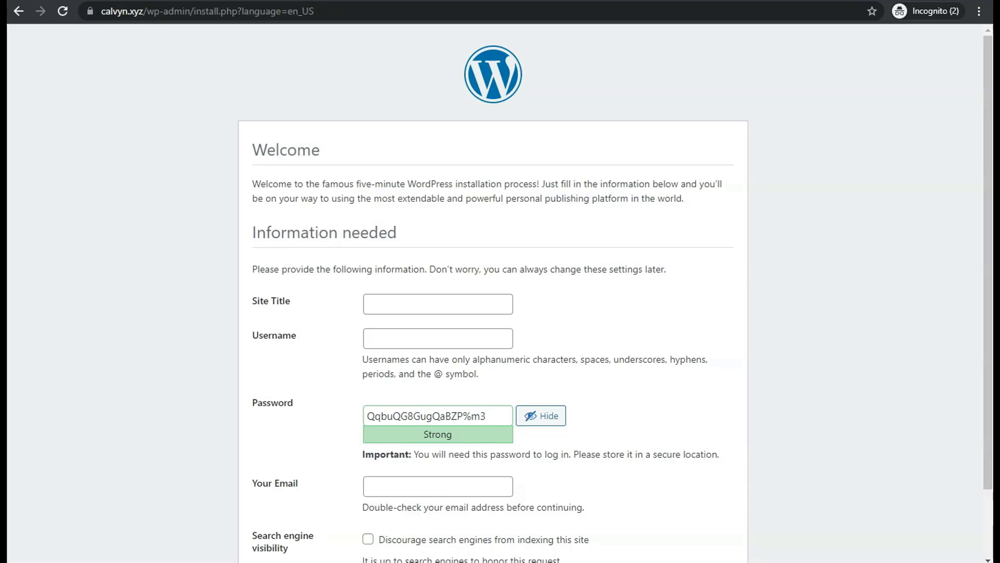
left_click(433, 300)
type("C")
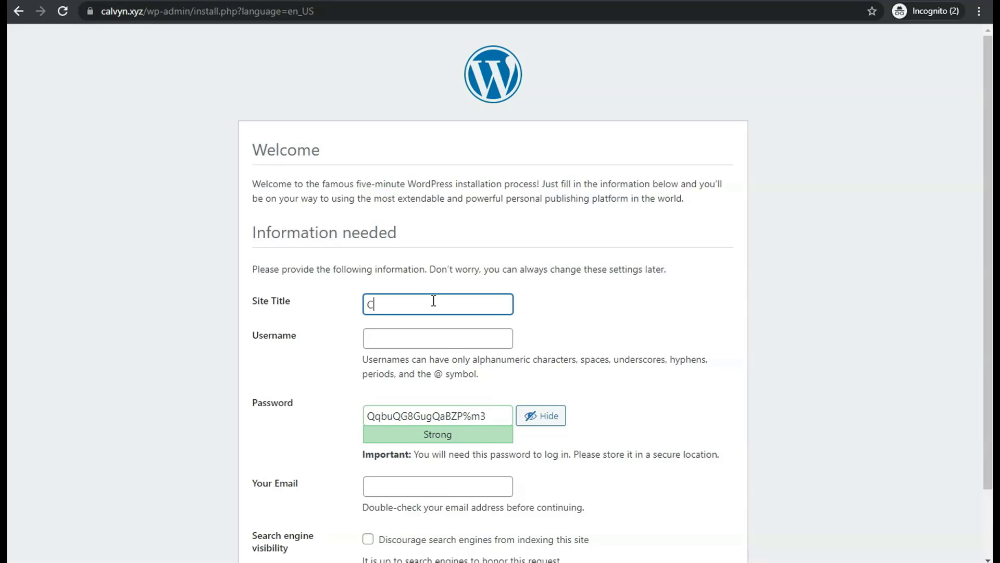
type("alvyn Digital Marketing Aetnc")
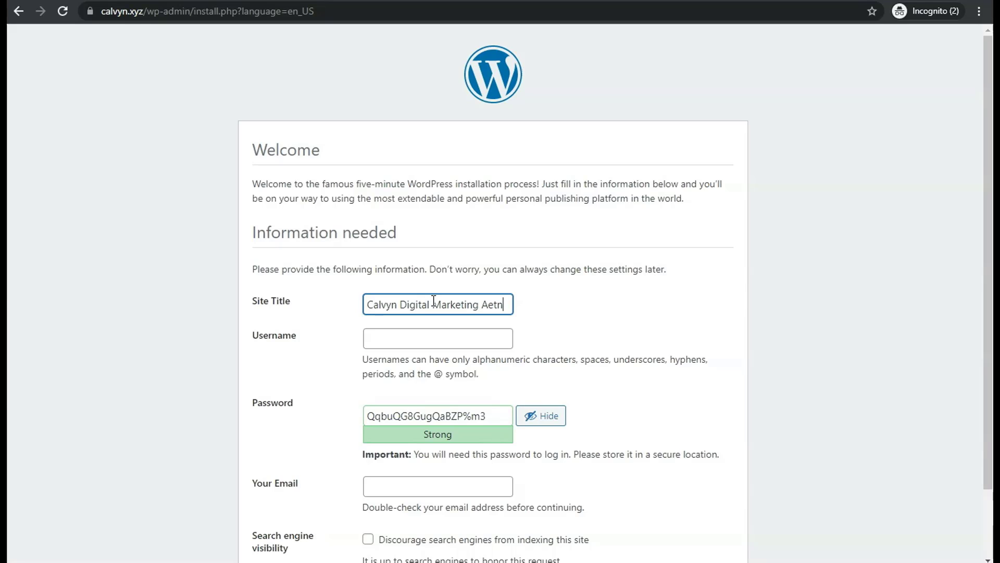
key("BackSpace")
key("BackSpace")
key("BackSpace")
key("BackSpace")
type("gency")
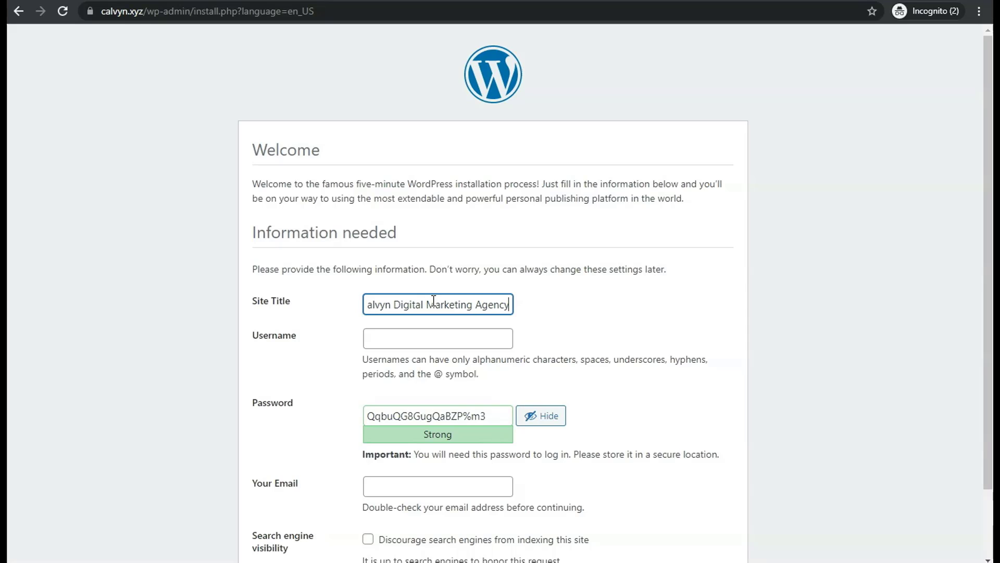
Step: Enter the admin username and the admin e-mail address
left_click(415, 340)
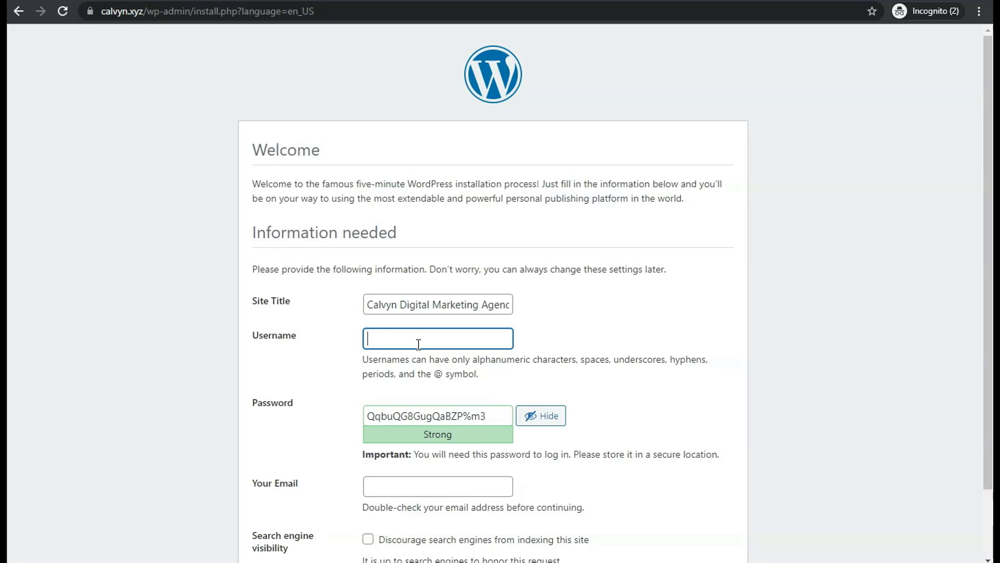
type("calvynlee")
left_click(406, 488)
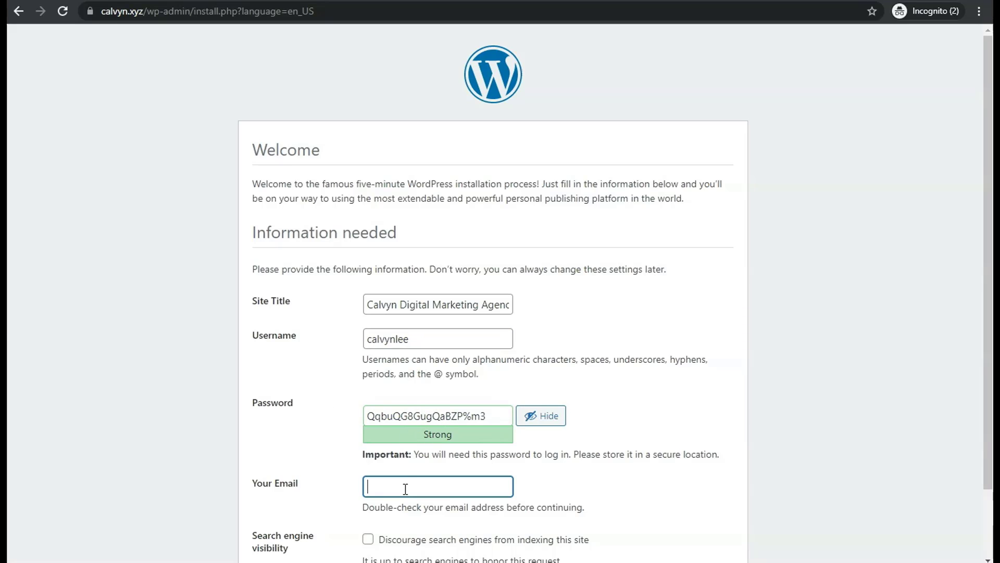
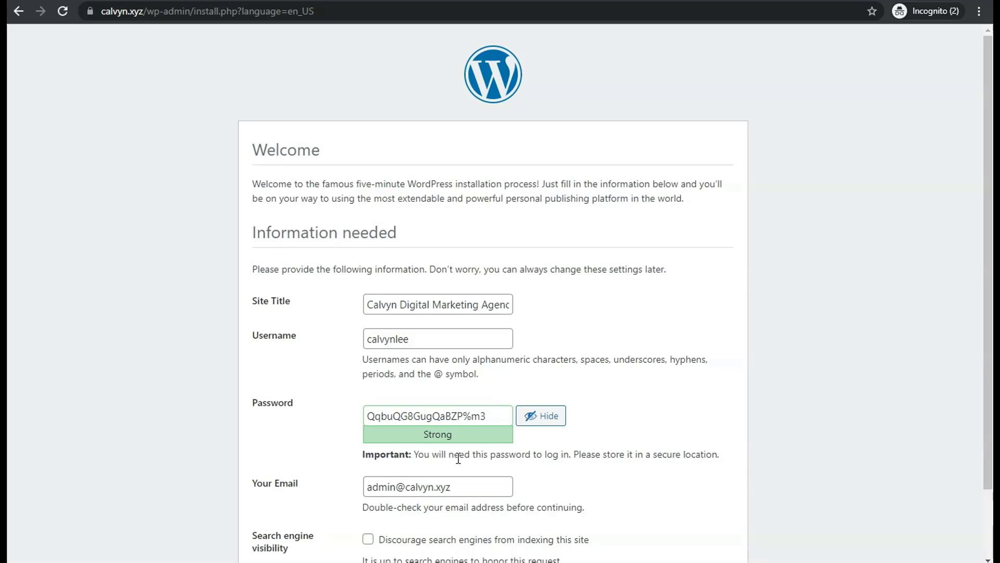
left_click(461, 484)
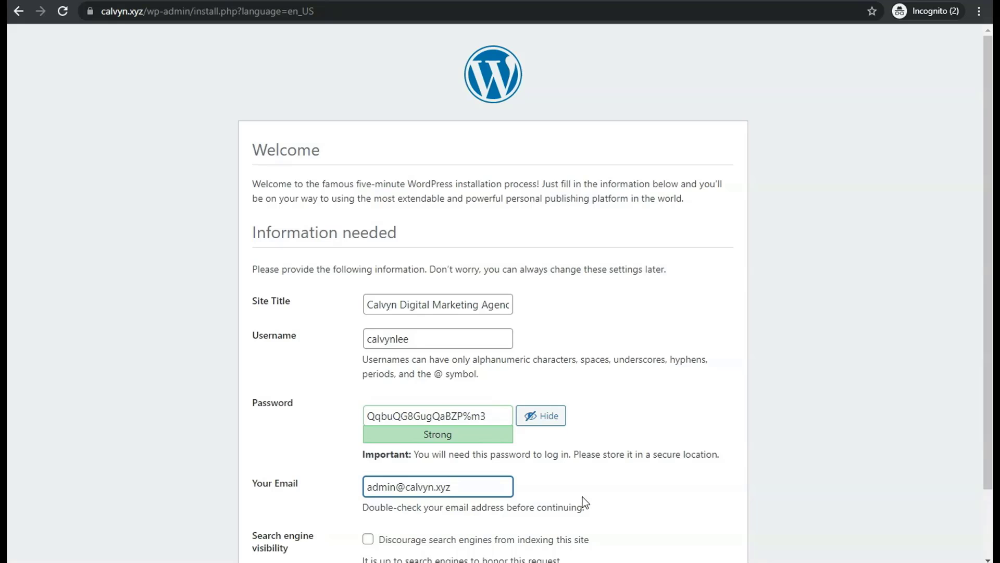
Step: Discourage search engines from indexing the site and install WordPress
scroll(565, 473, "down", 1)
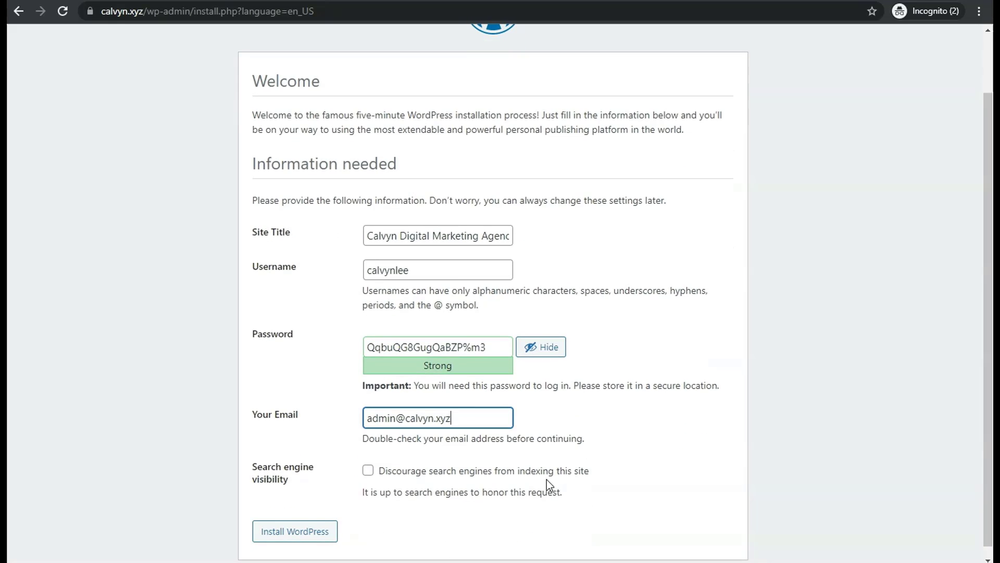
left_click(368, 472)
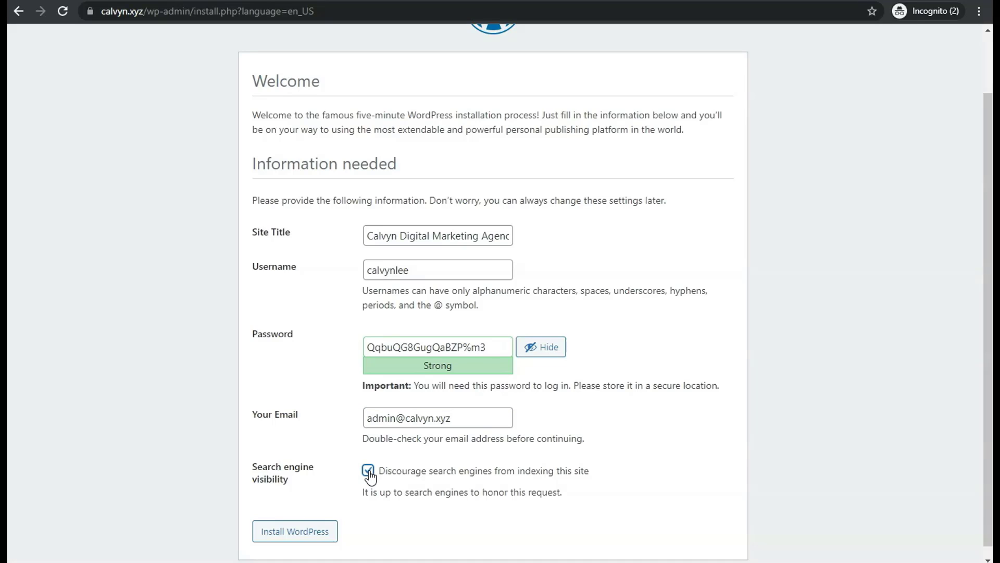
left_click(302, 533)
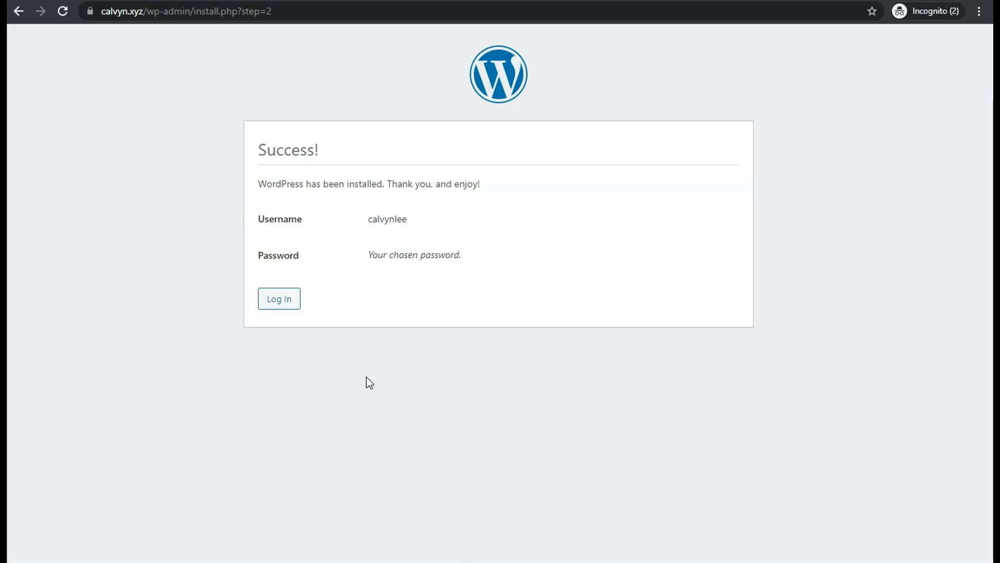
Step: Remove wp-admin/install.php?step=2 from the URL to load the calvyn.xyz homepage
left_click_drag(147, 11, 366, 24)
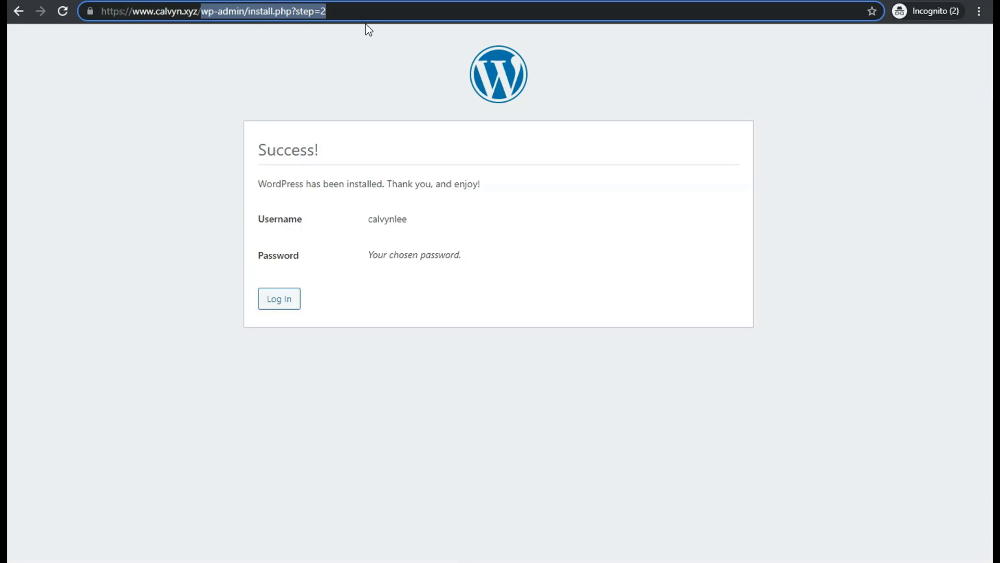
key("BackSpace")
key("Return")
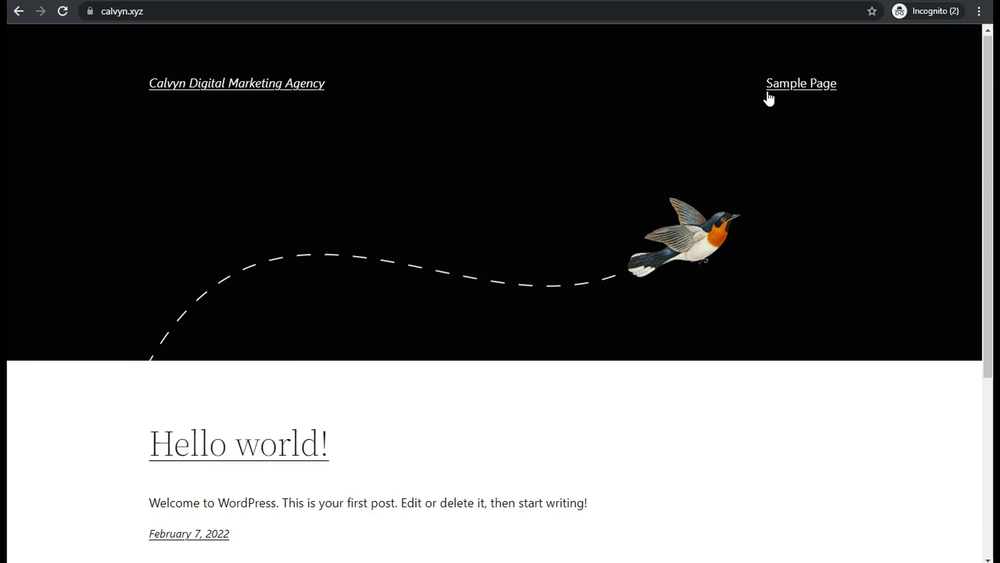
Step: Go to calvyn.xyz/wp-admin and enter the admin username on the login form
scroll(805, 96, "down", 5)
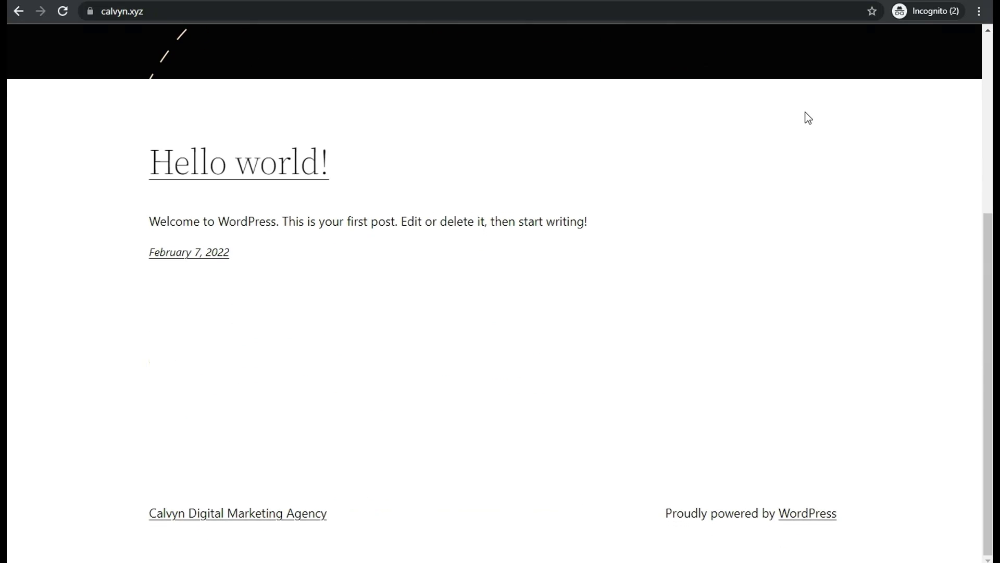
scroll(806, 116, "up", 5)
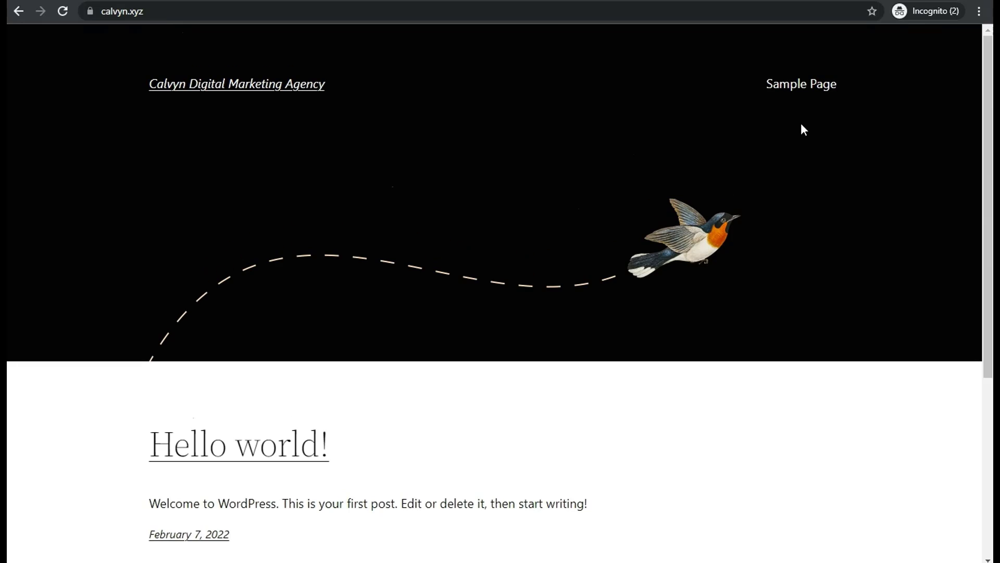
left_click(183, 9)
left_click(183, 9)
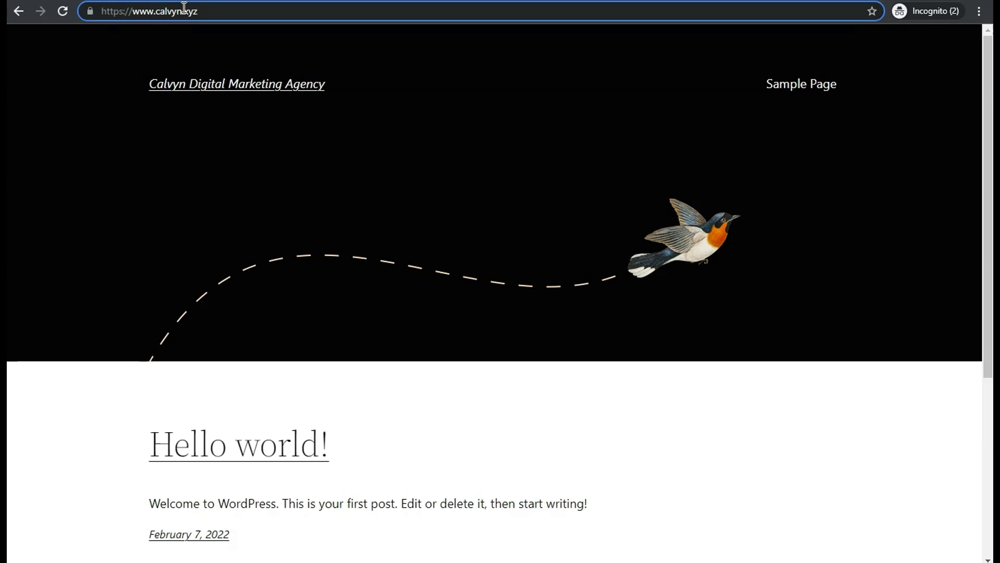
type("/")
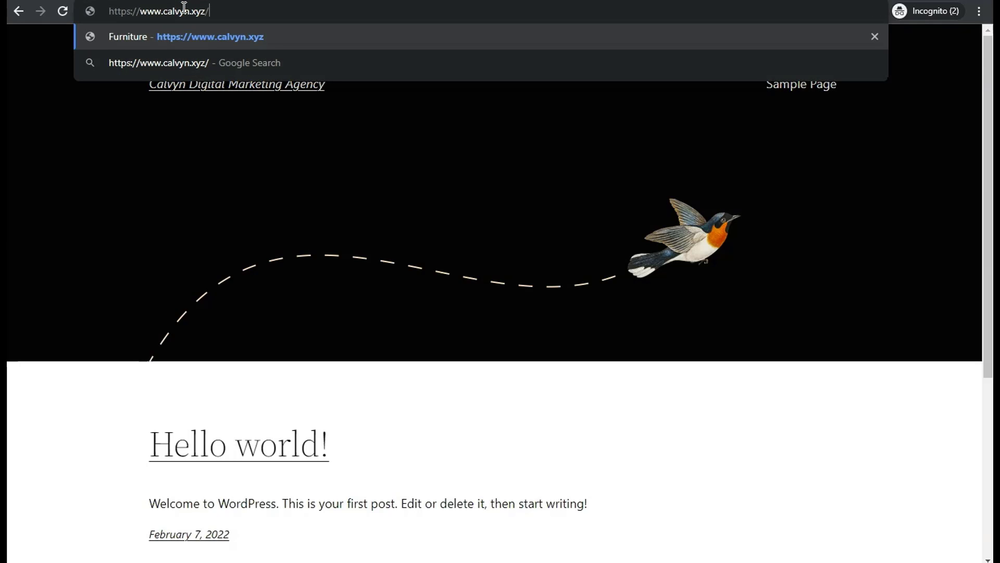
type("wp")
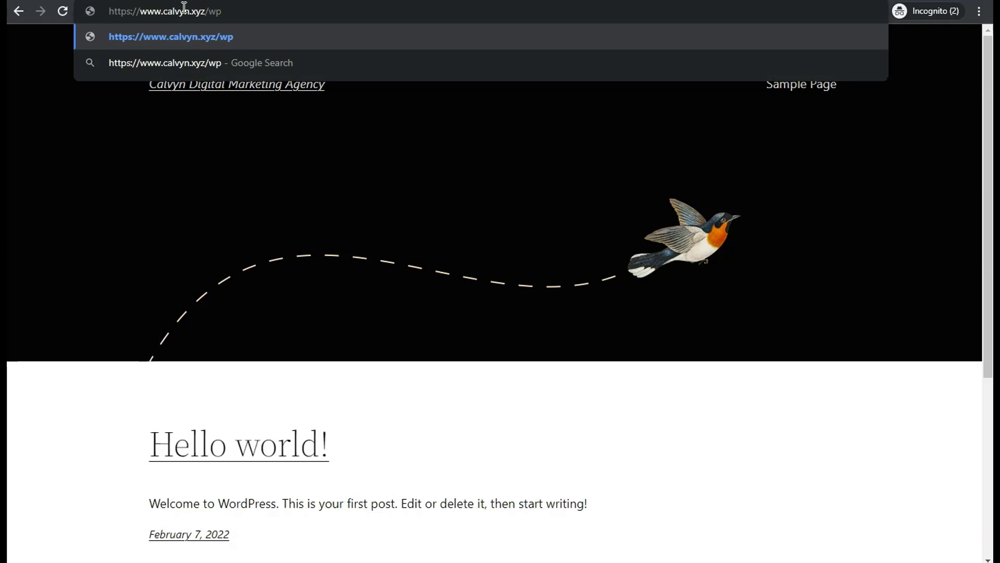
type("-admin")
key("Return")
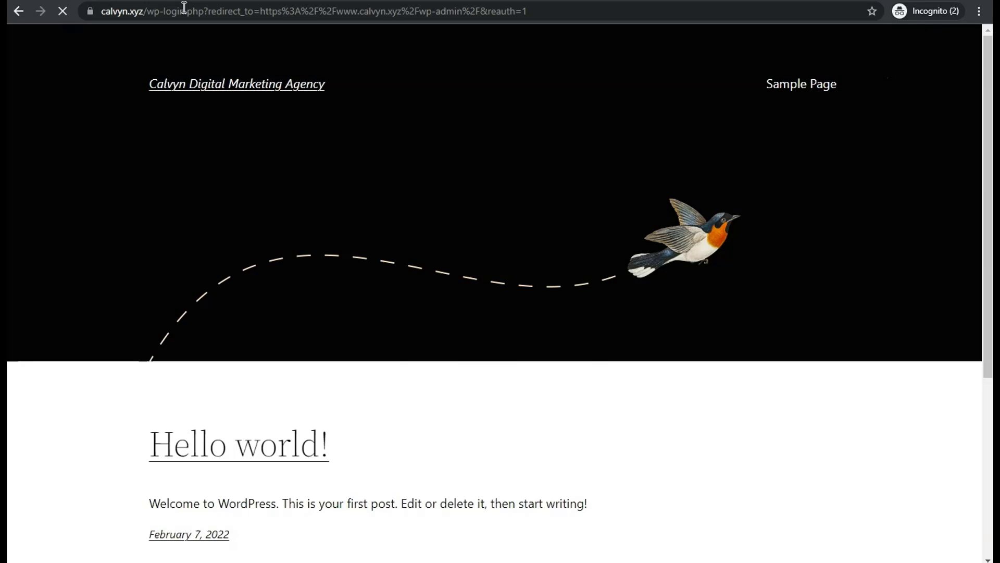
type("calvynlee")
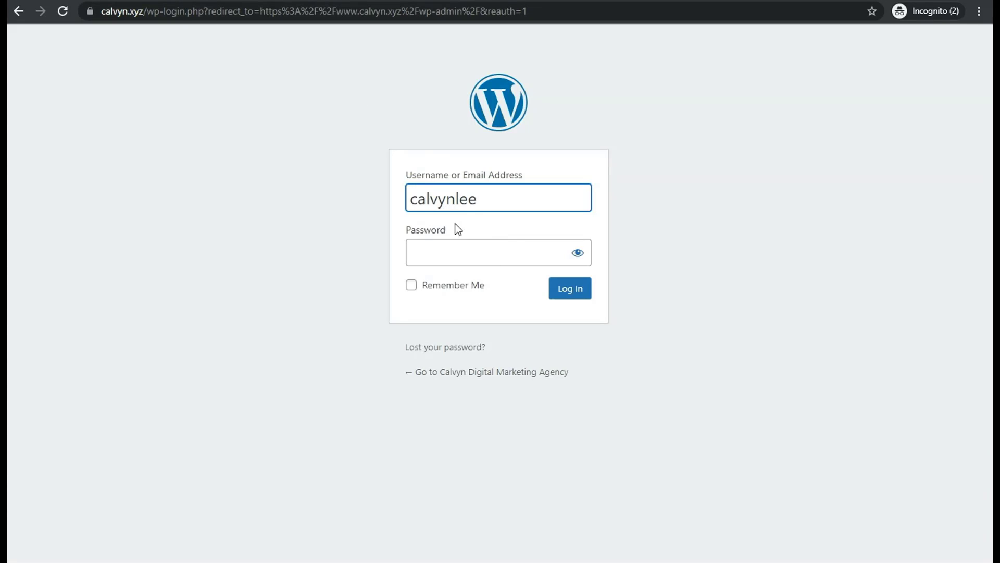
left_click(449, 255)
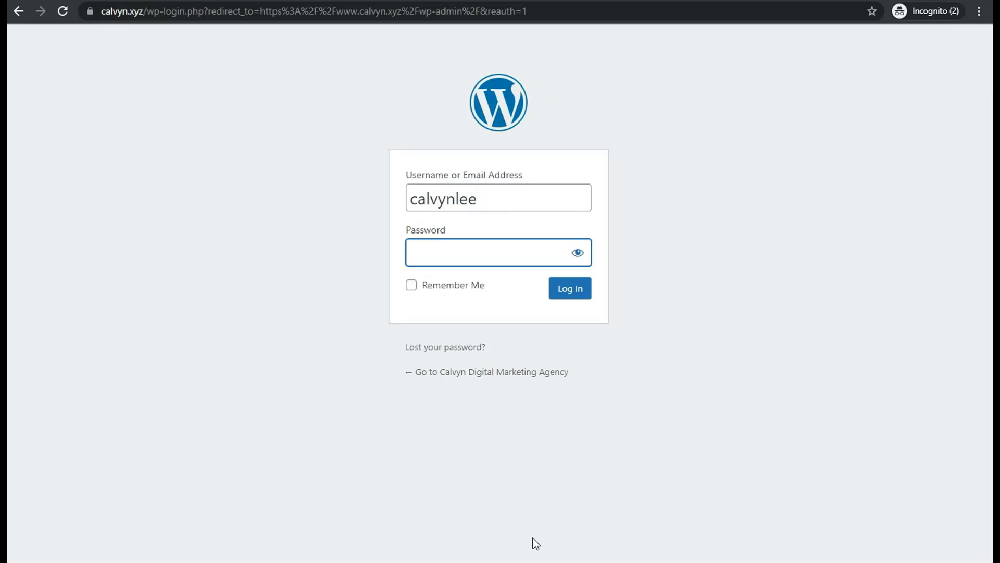
left_click(500, 562)
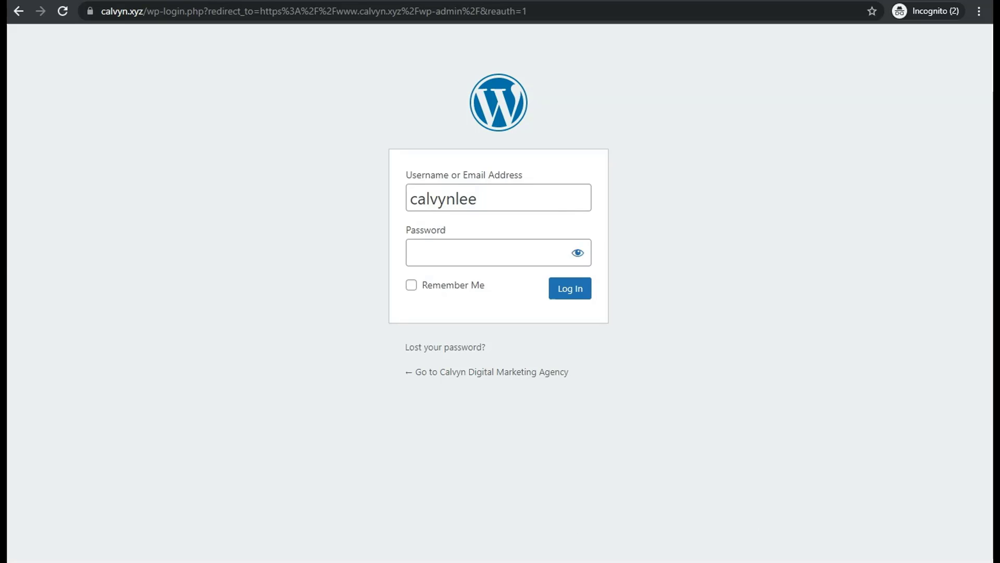